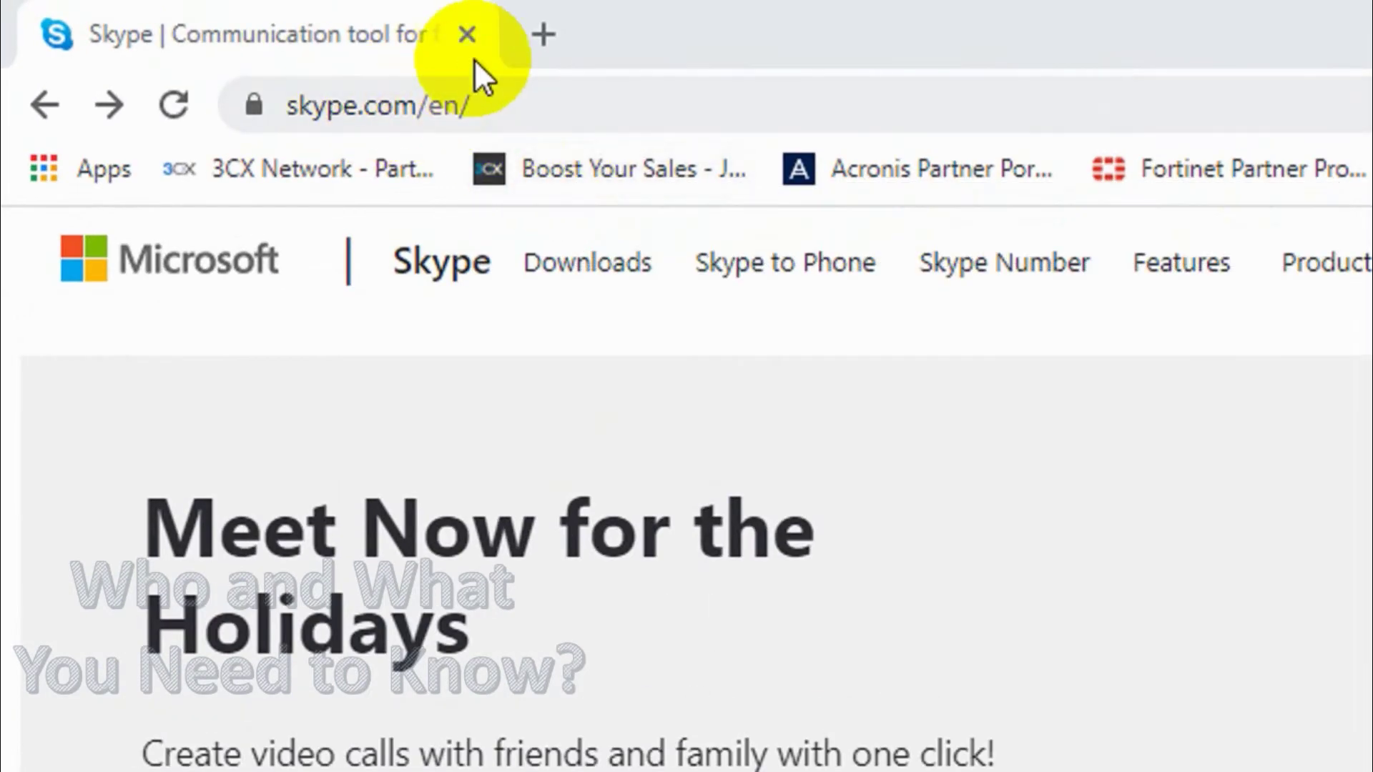
- Download the Skype-8.67.0.97.exe Windows installer from the Download Skype page in Chrome
click(257, 49)
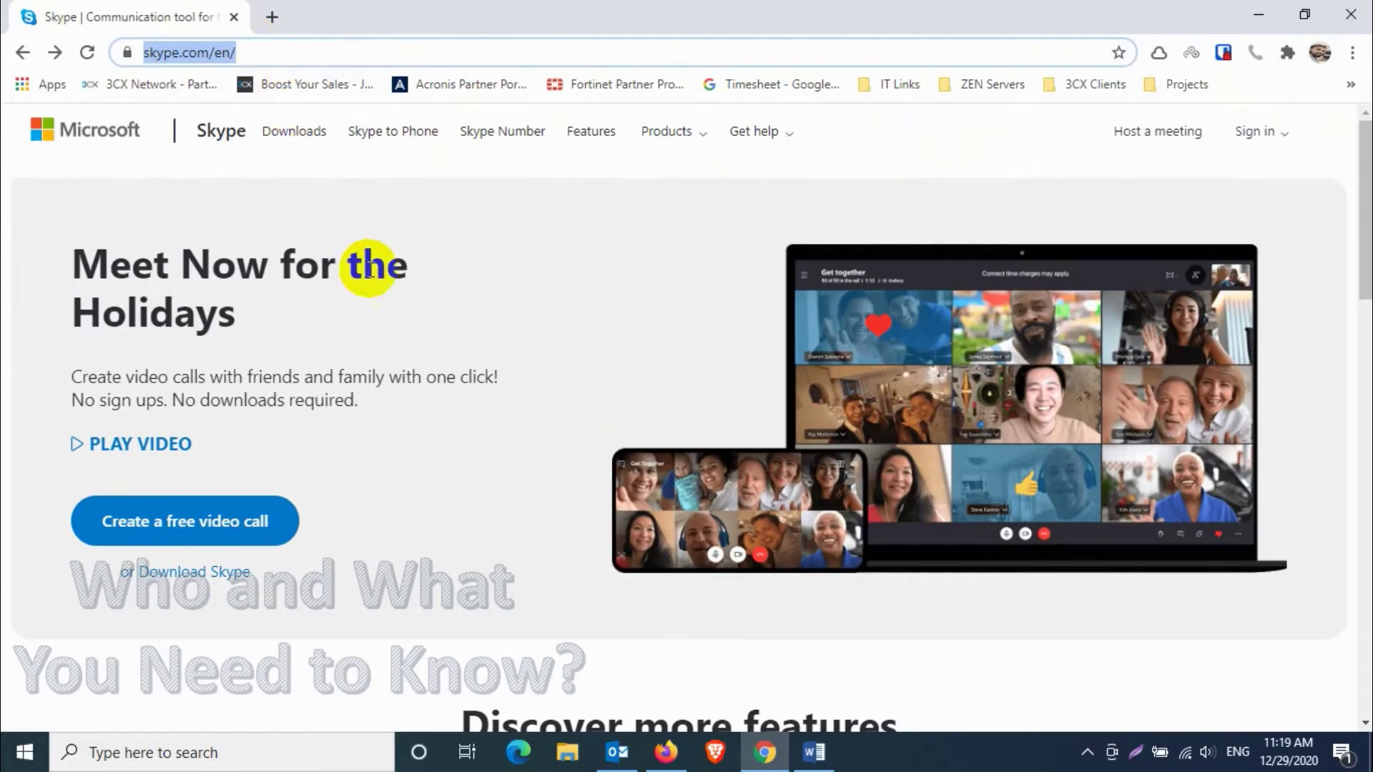
click(379, 250)
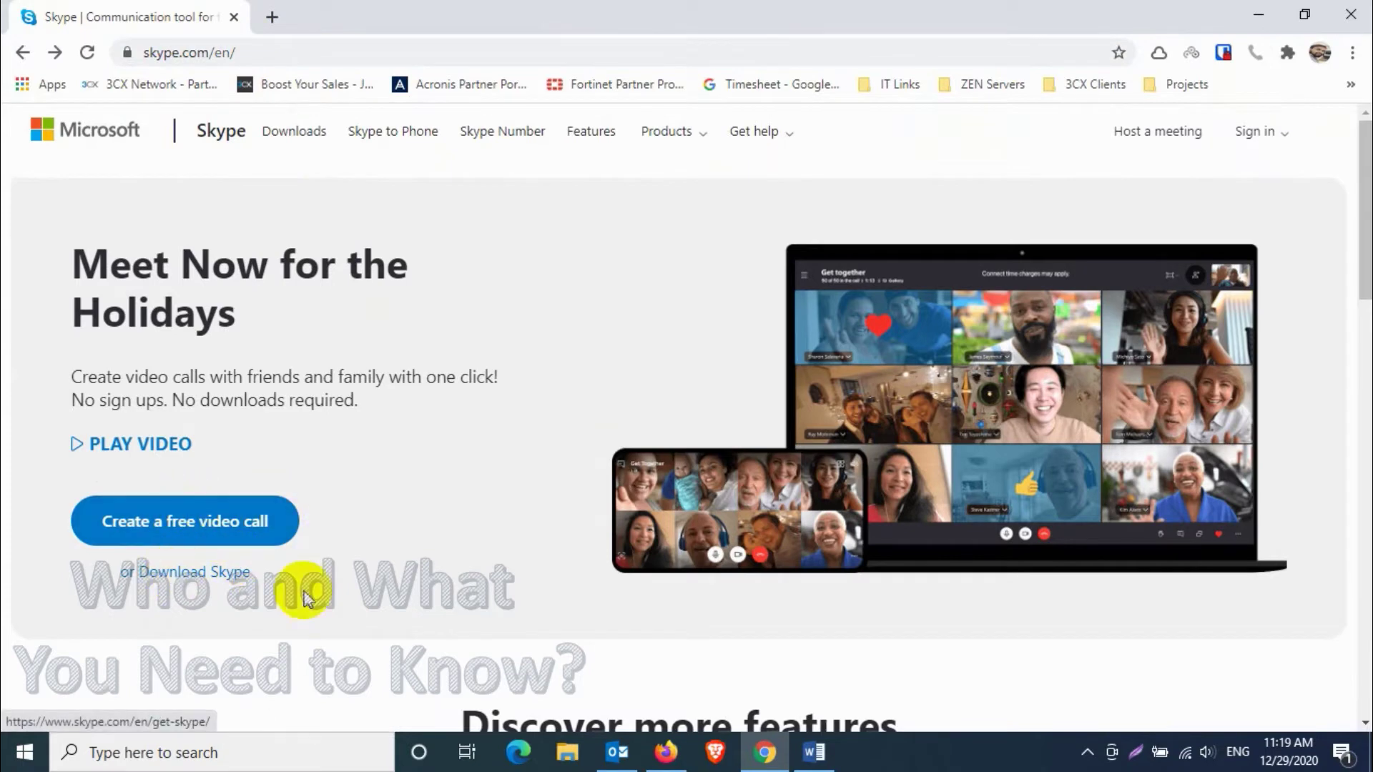
click(205, 579)
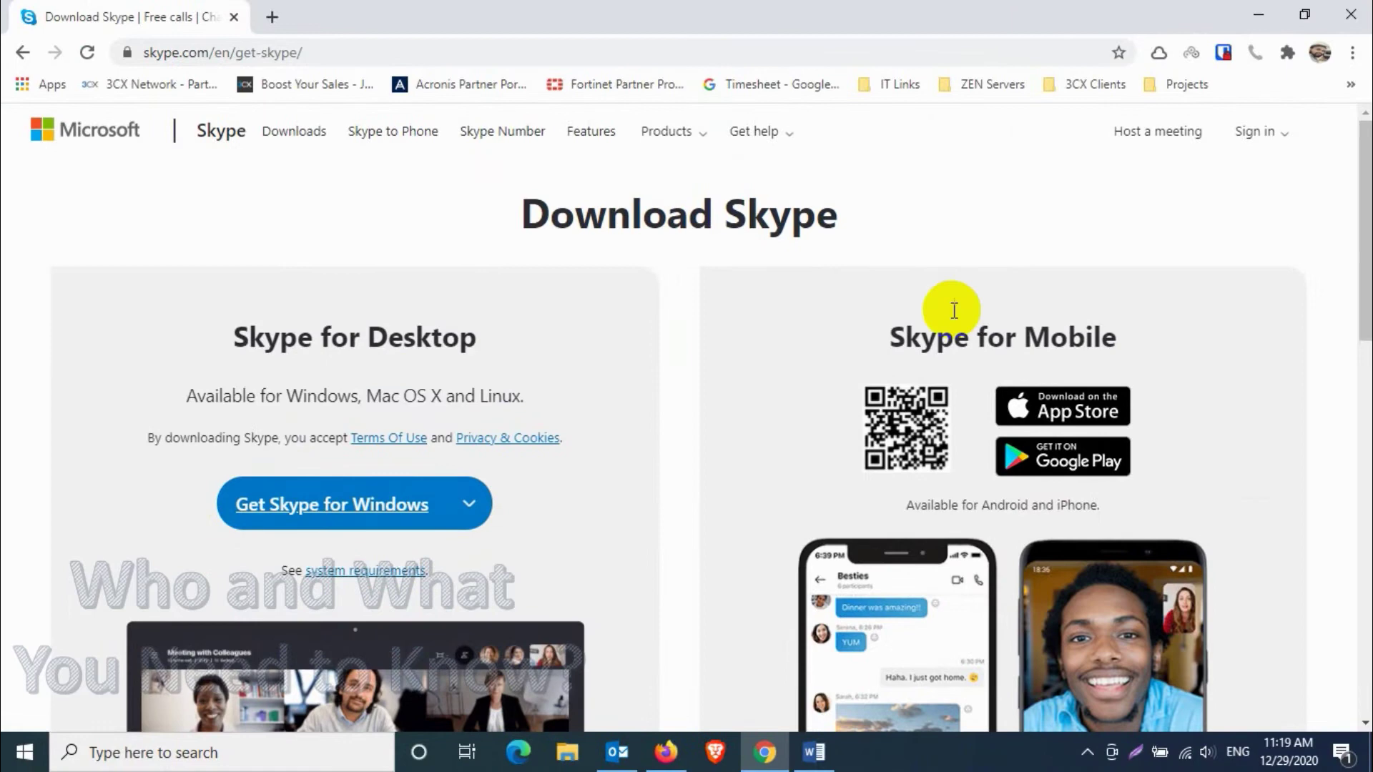
scroll(930, 286, down, 3)
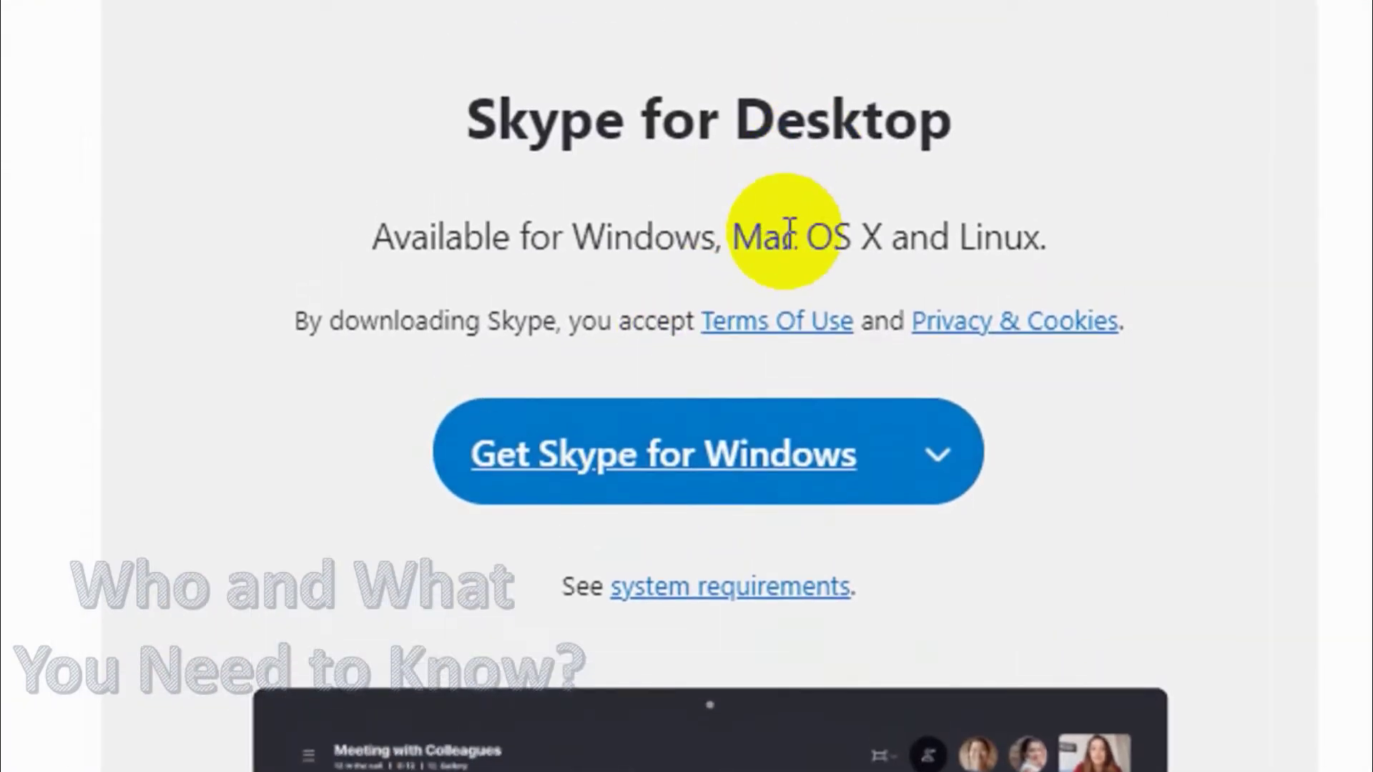
mouse_move(1008, 237)
mouse_down()
mouse_move(641, 257)
mouse_move(567, 229)
mouse_move(536, 236)
mouse_up()
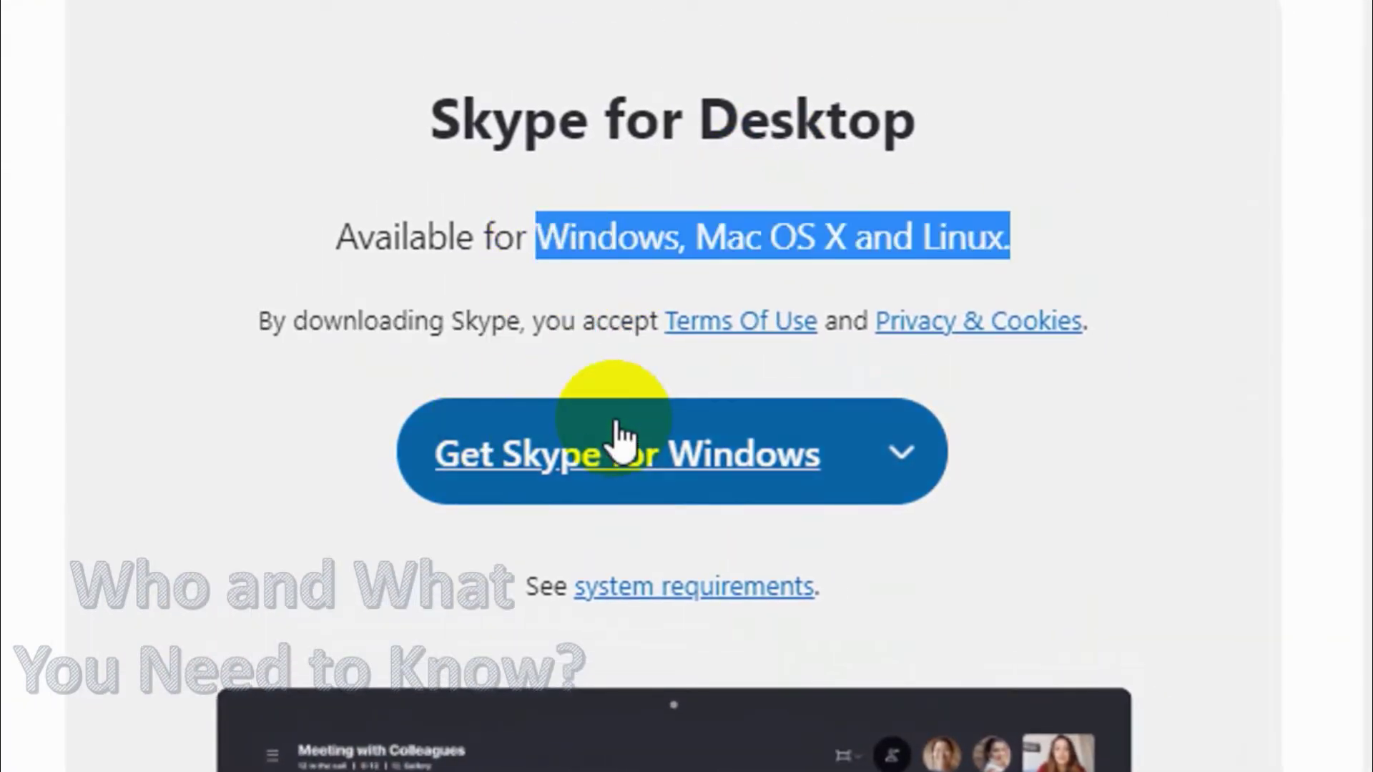
click(620, 429)
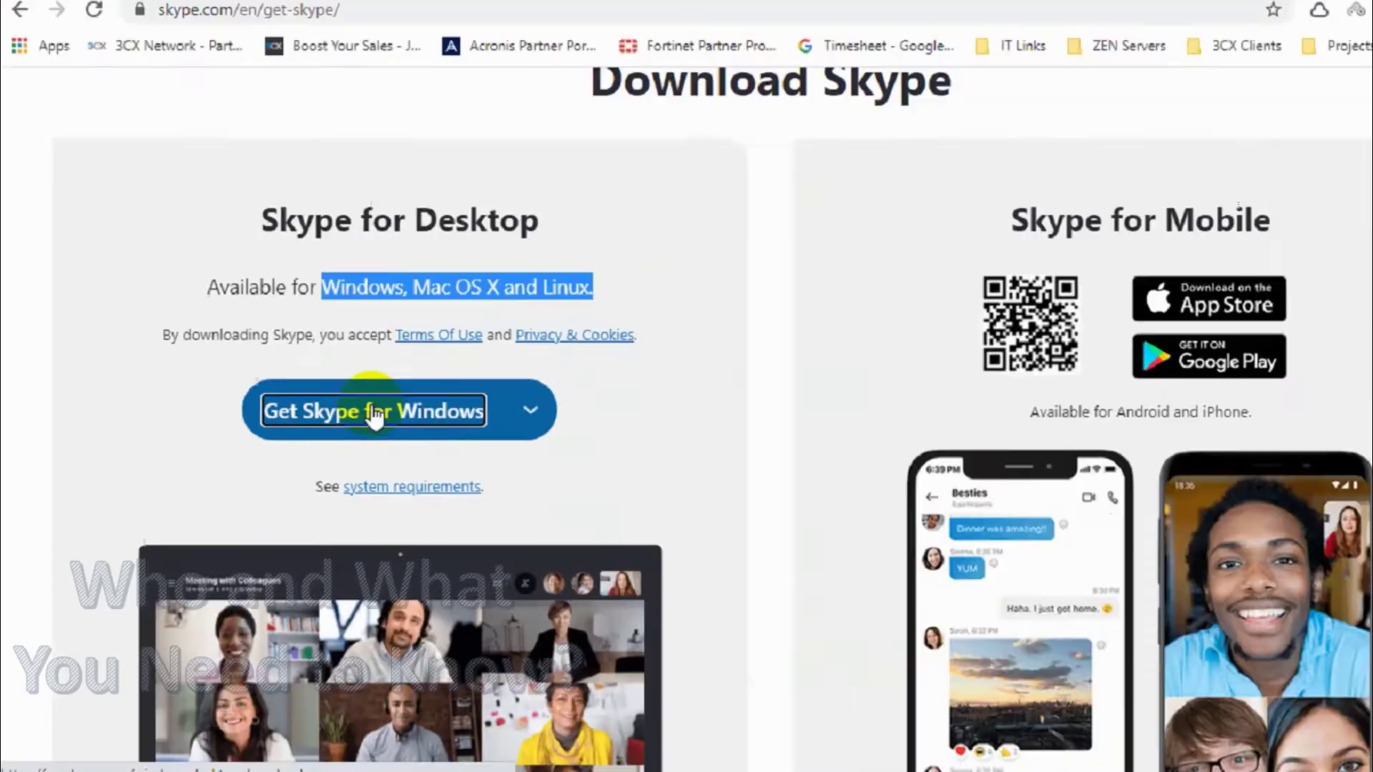
scroll(543, 414, down, 1)
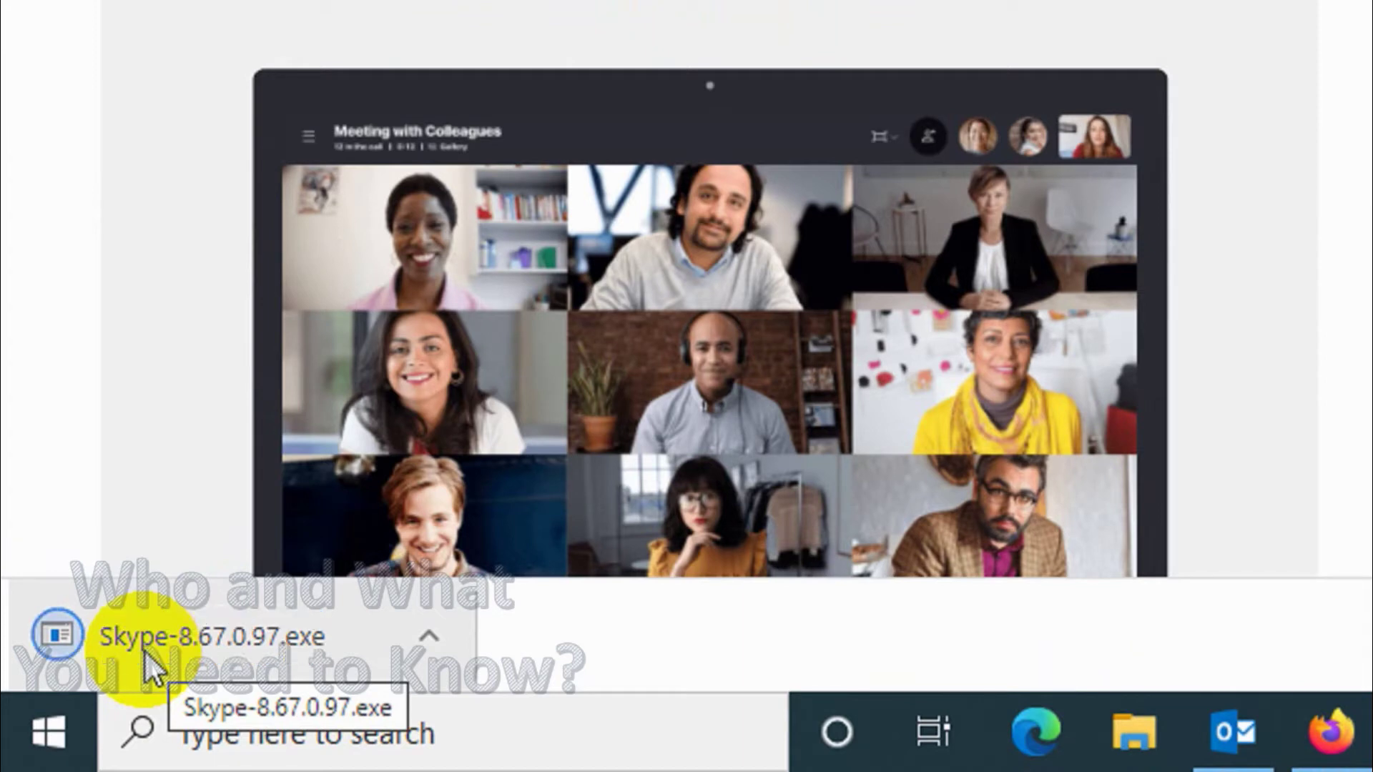
- Run Skype-8.67.0.97.exe from the download bar and install Skype
click(145, 650)
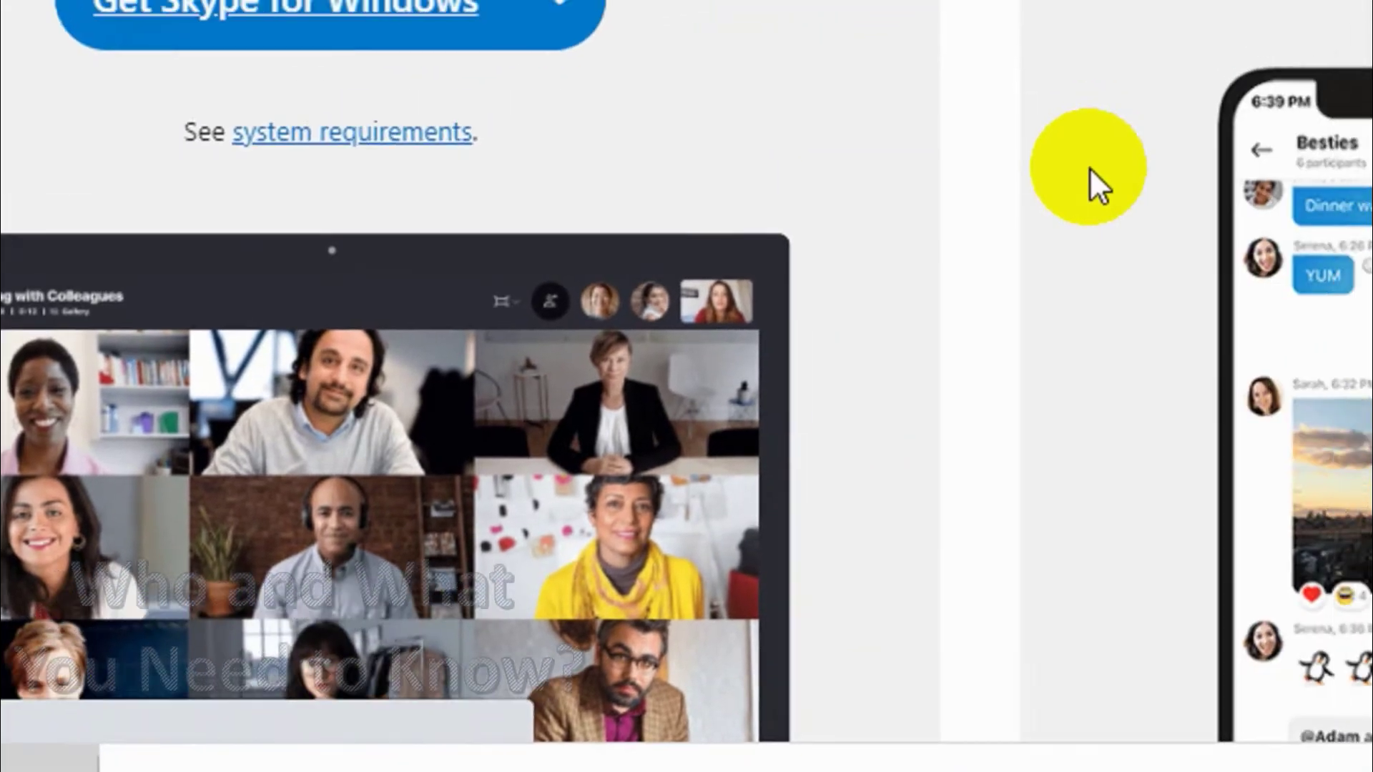
scroll(1088, 168, down, 5)
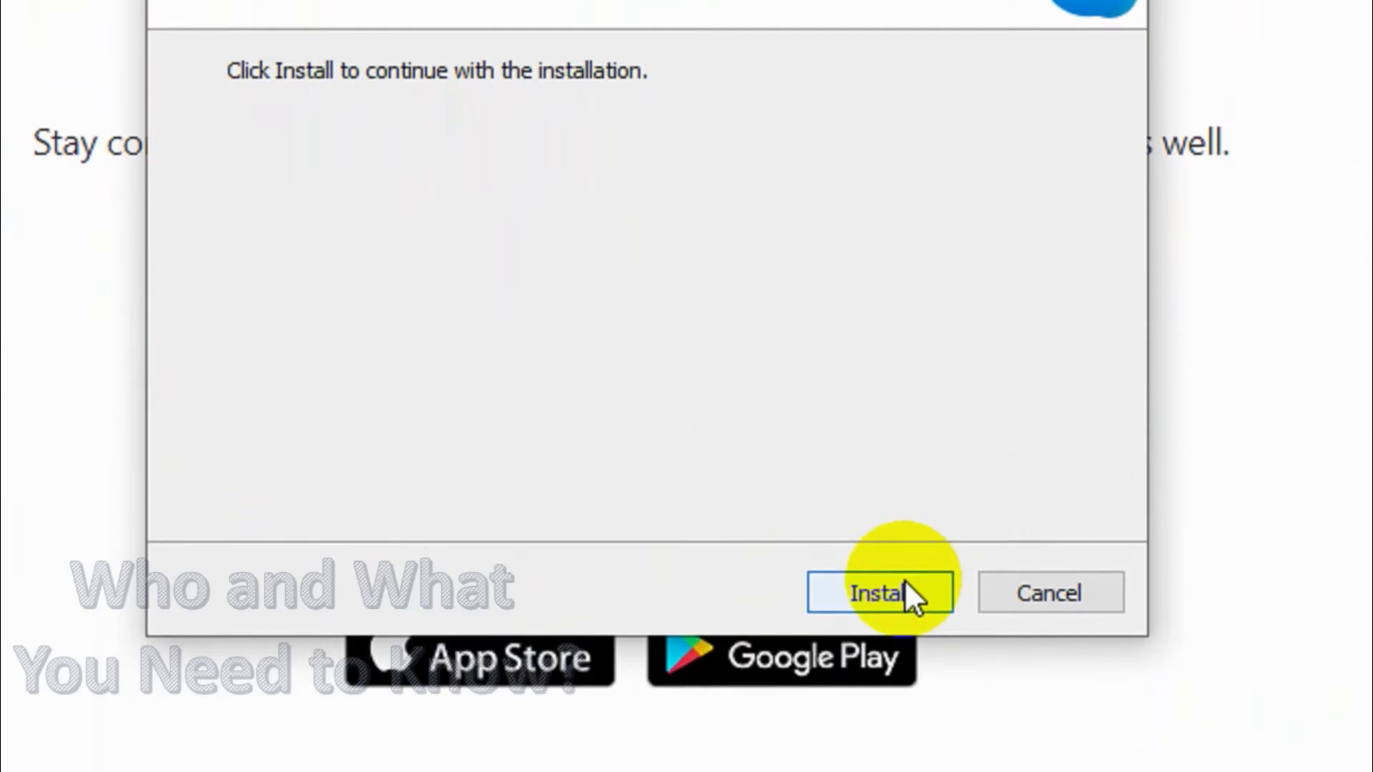
click(904, 585)
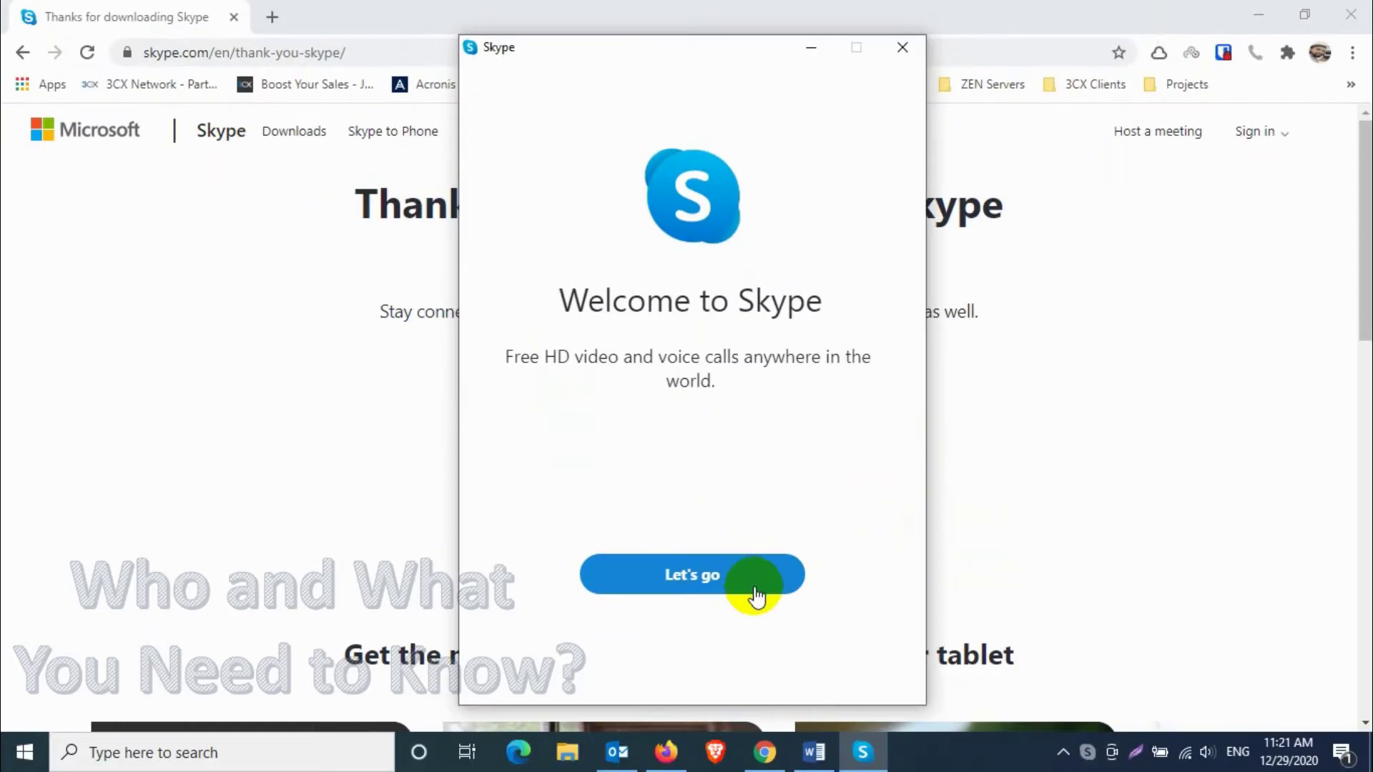
click(738, 581)
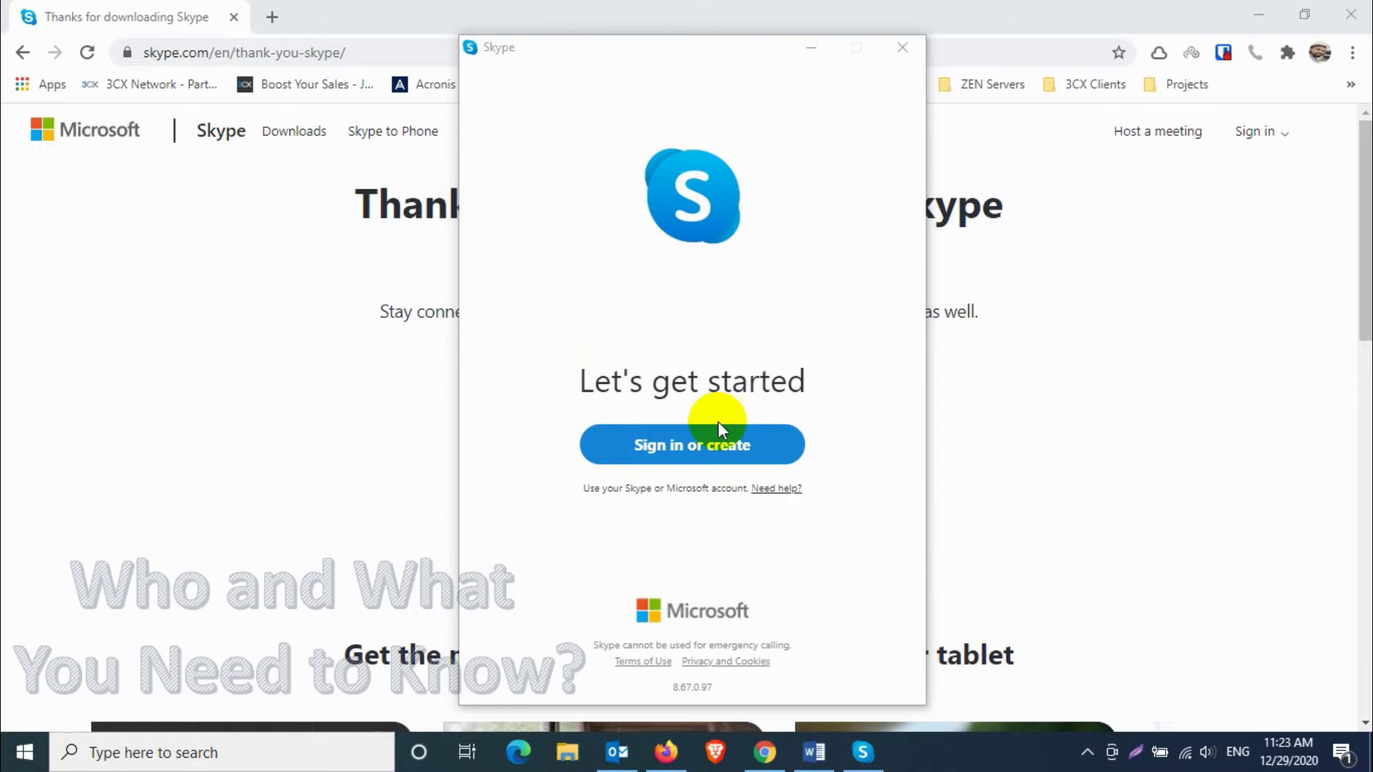
click(759, 458)
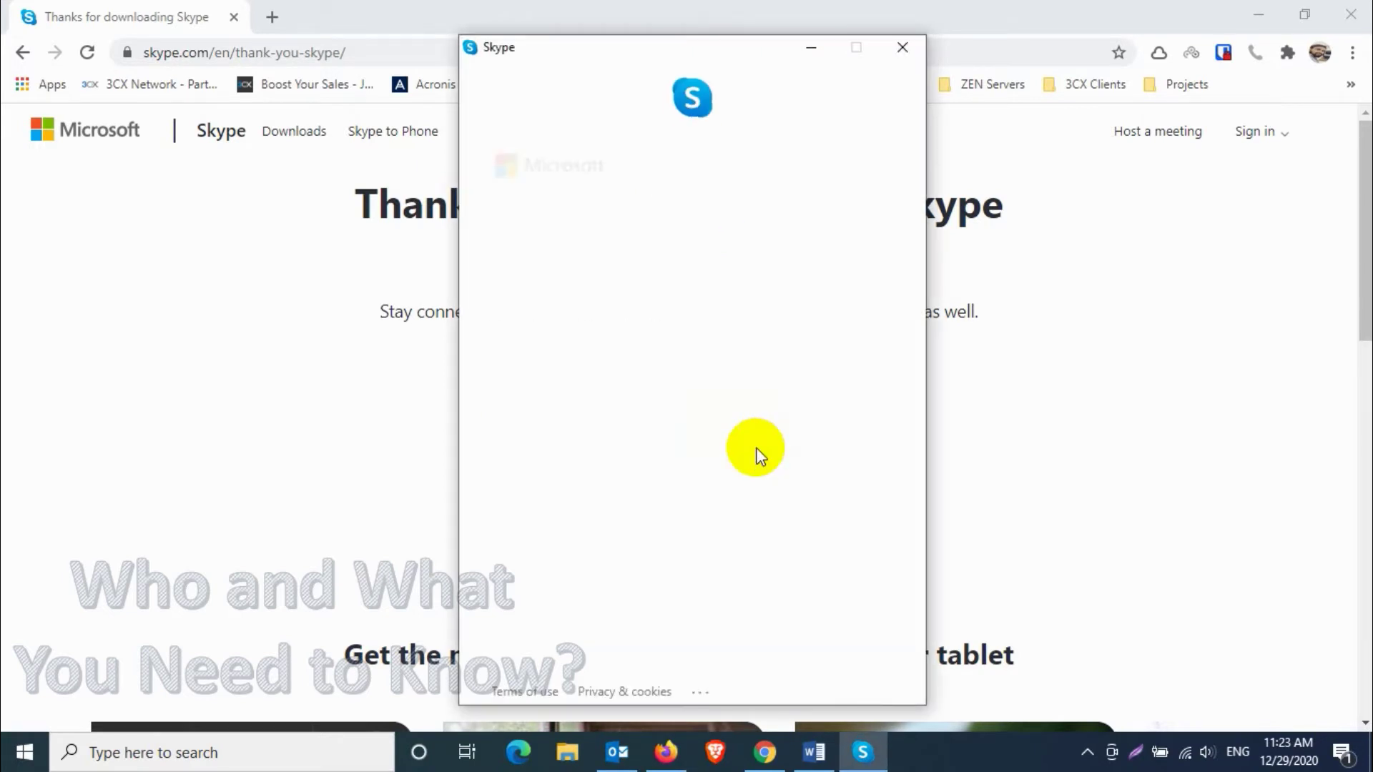
click(629, 316)
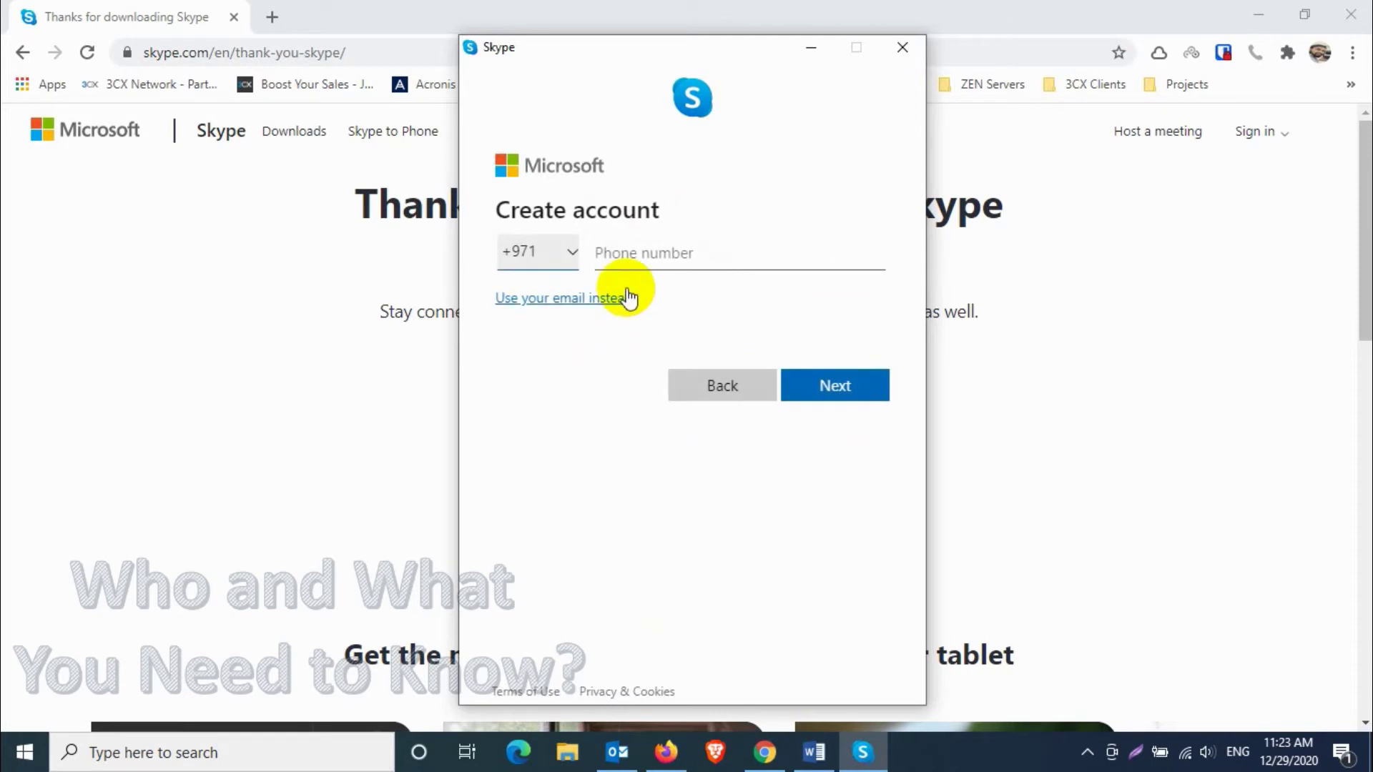
click(602, 297)
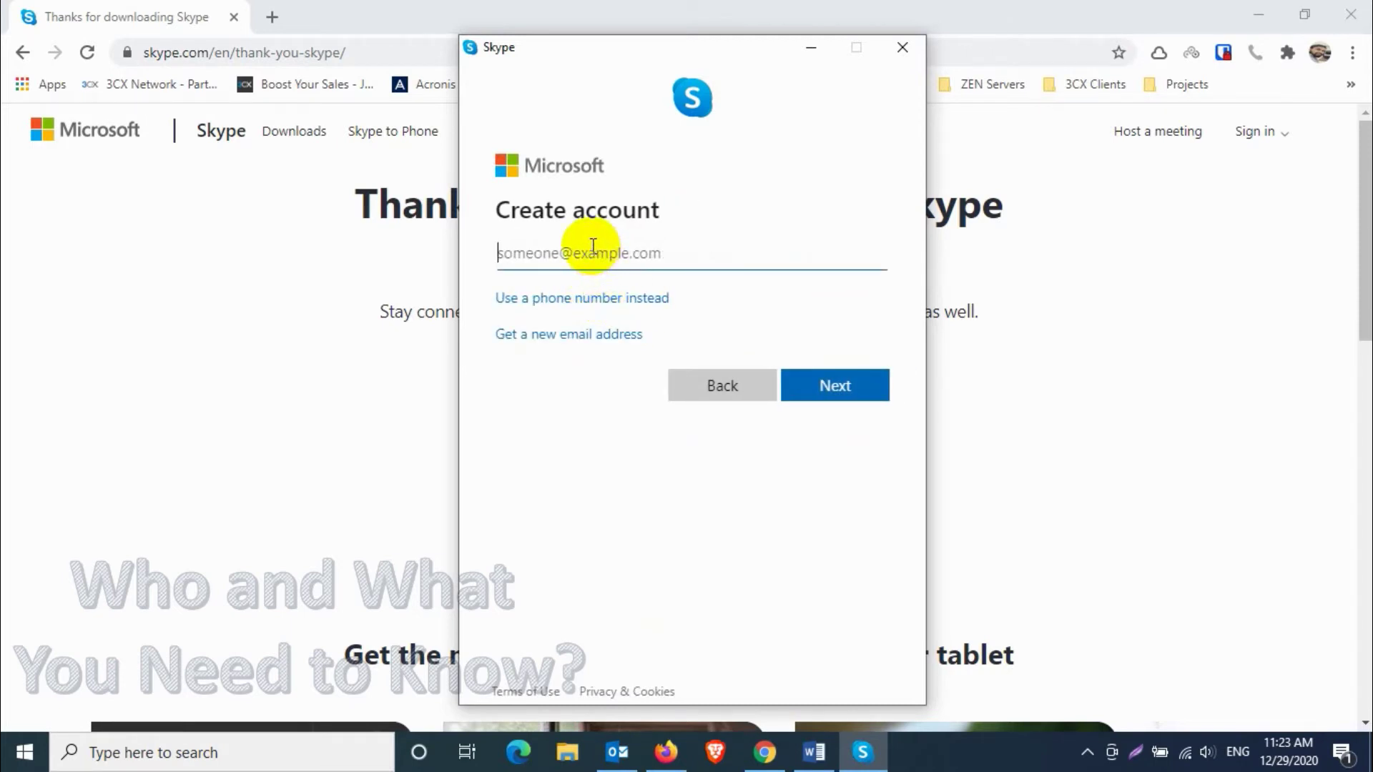
click(624, 335)
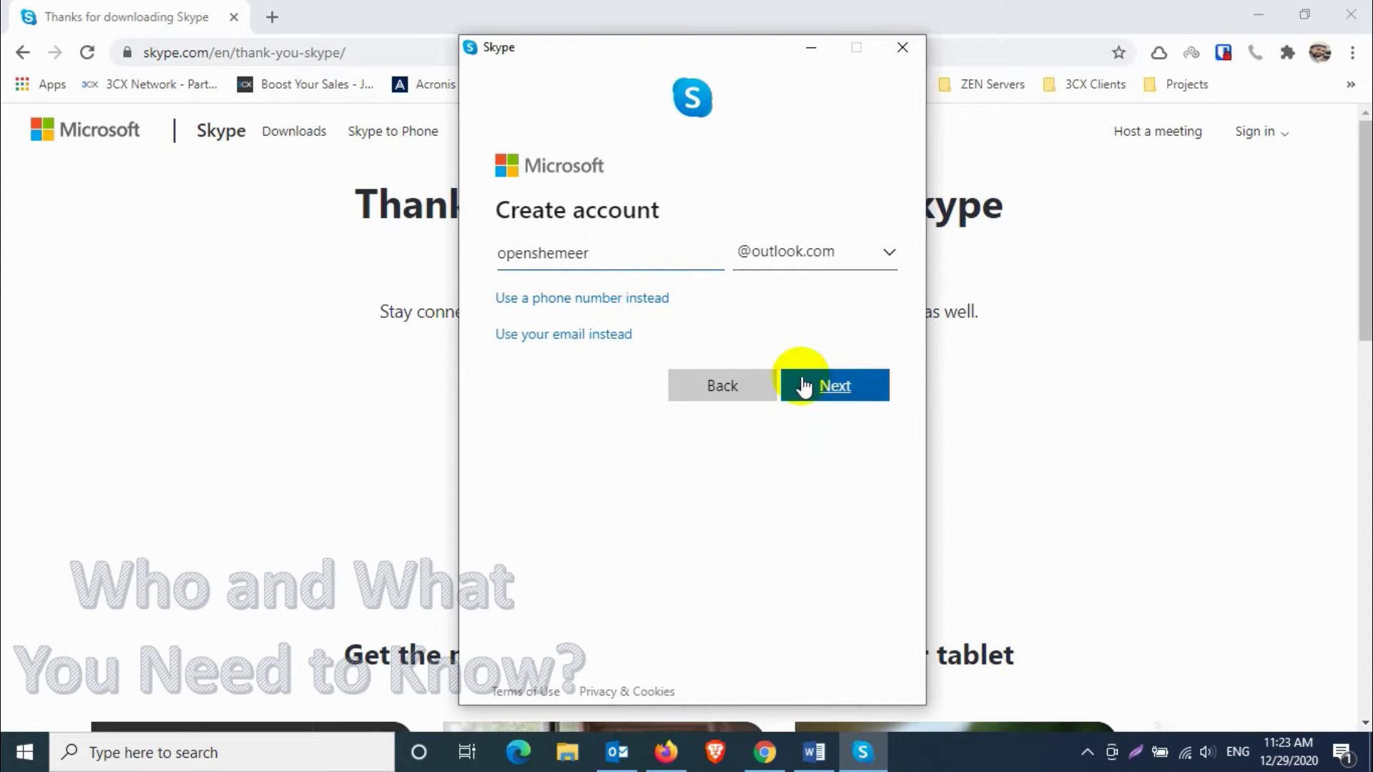
- Submit the new email address and enter the account password
click(831, 389)
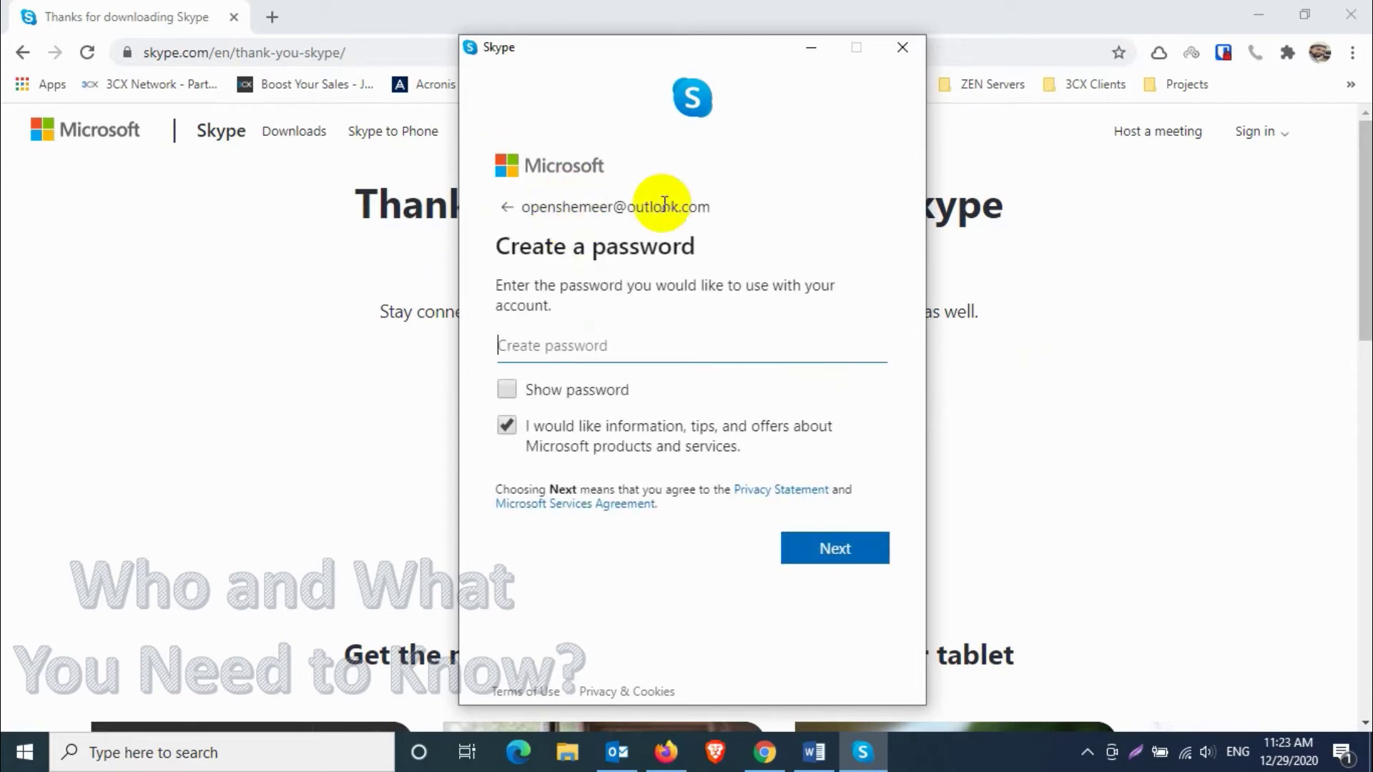
drag(715, 207, 504, 206)
click(604, 354)
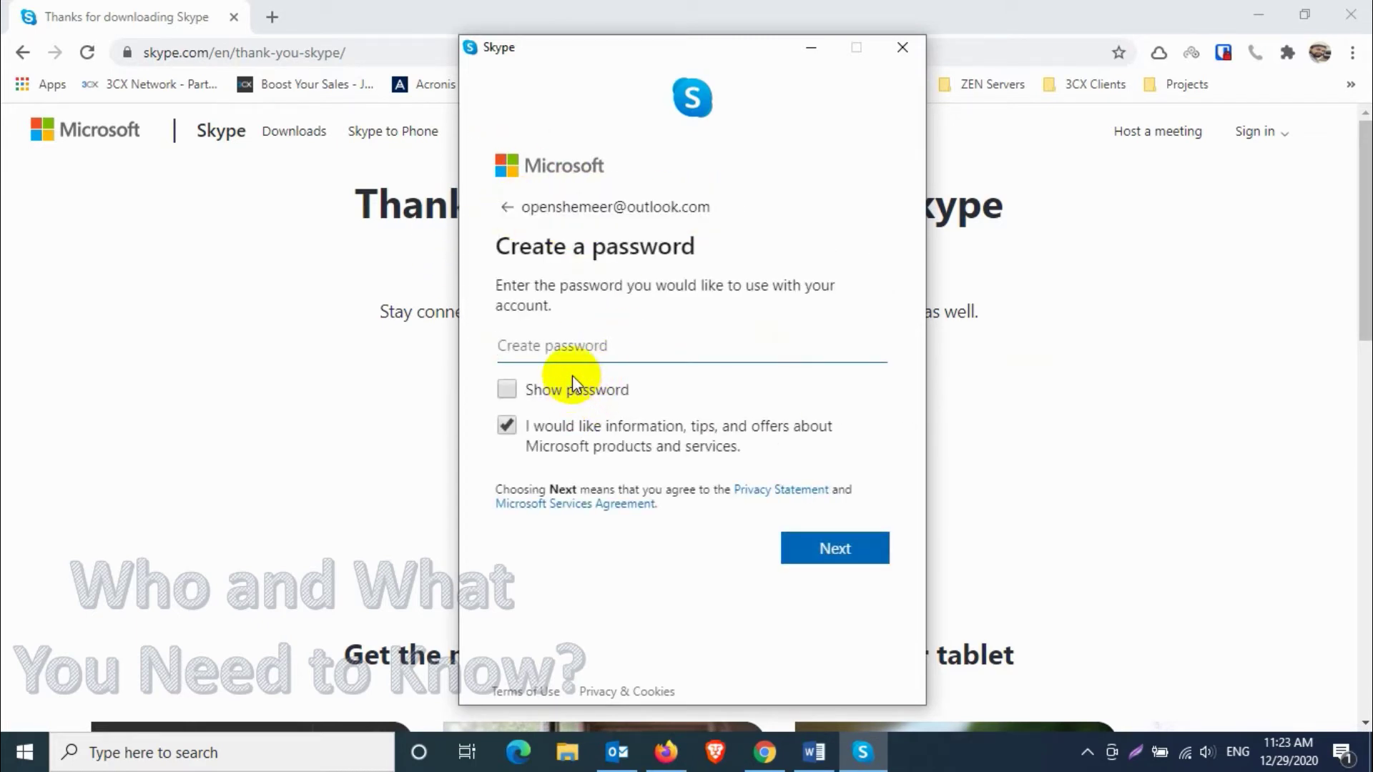
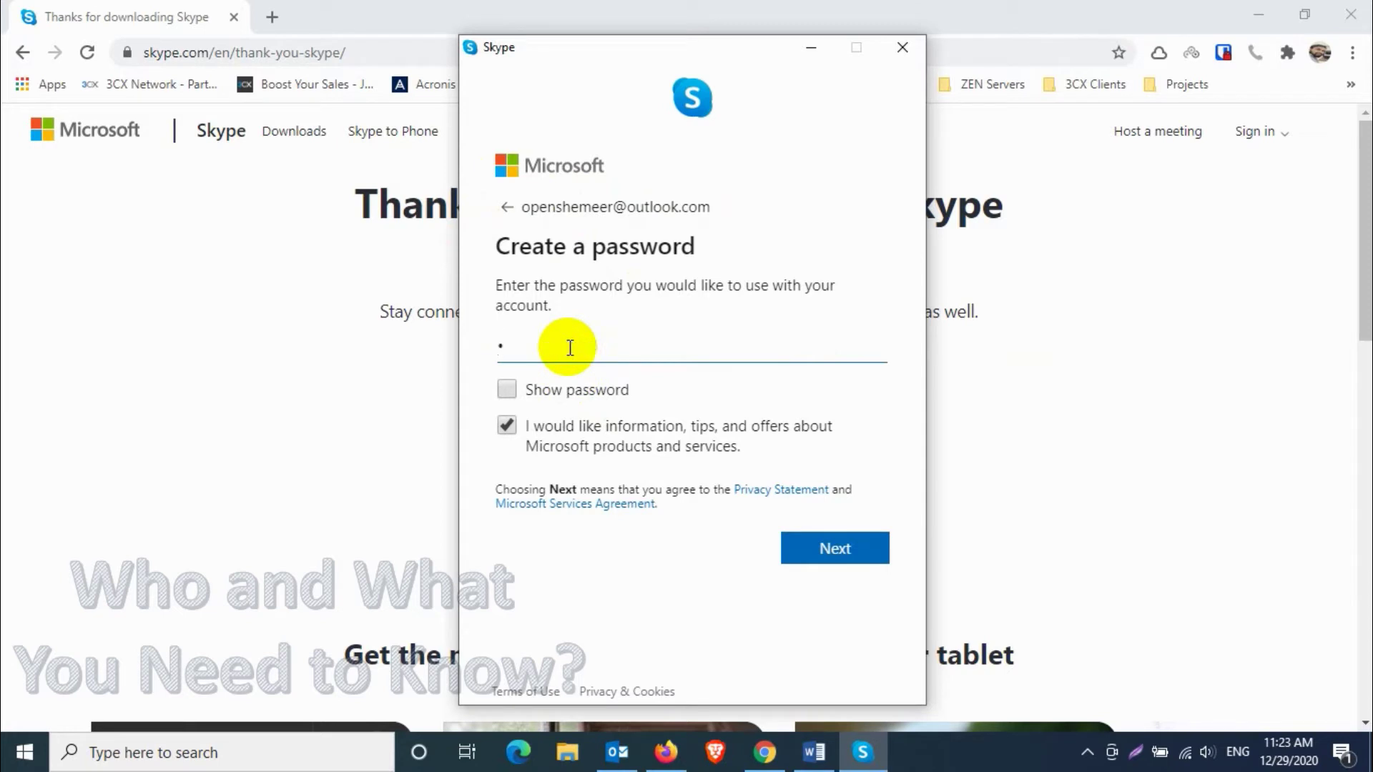
key(BackSpace)
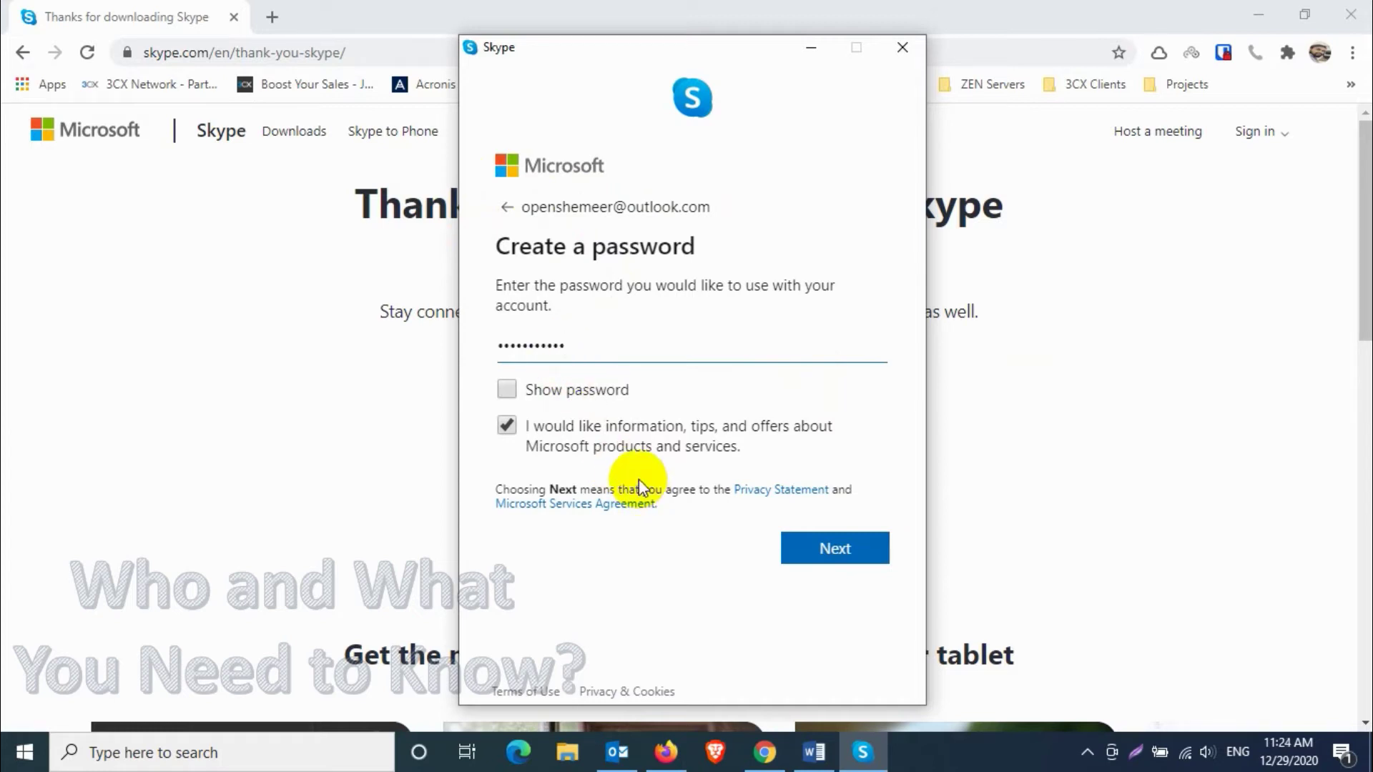
- Decline Microsoft offers, then submit the account holder's first and last name
click(653, 432)
click(882, 563)
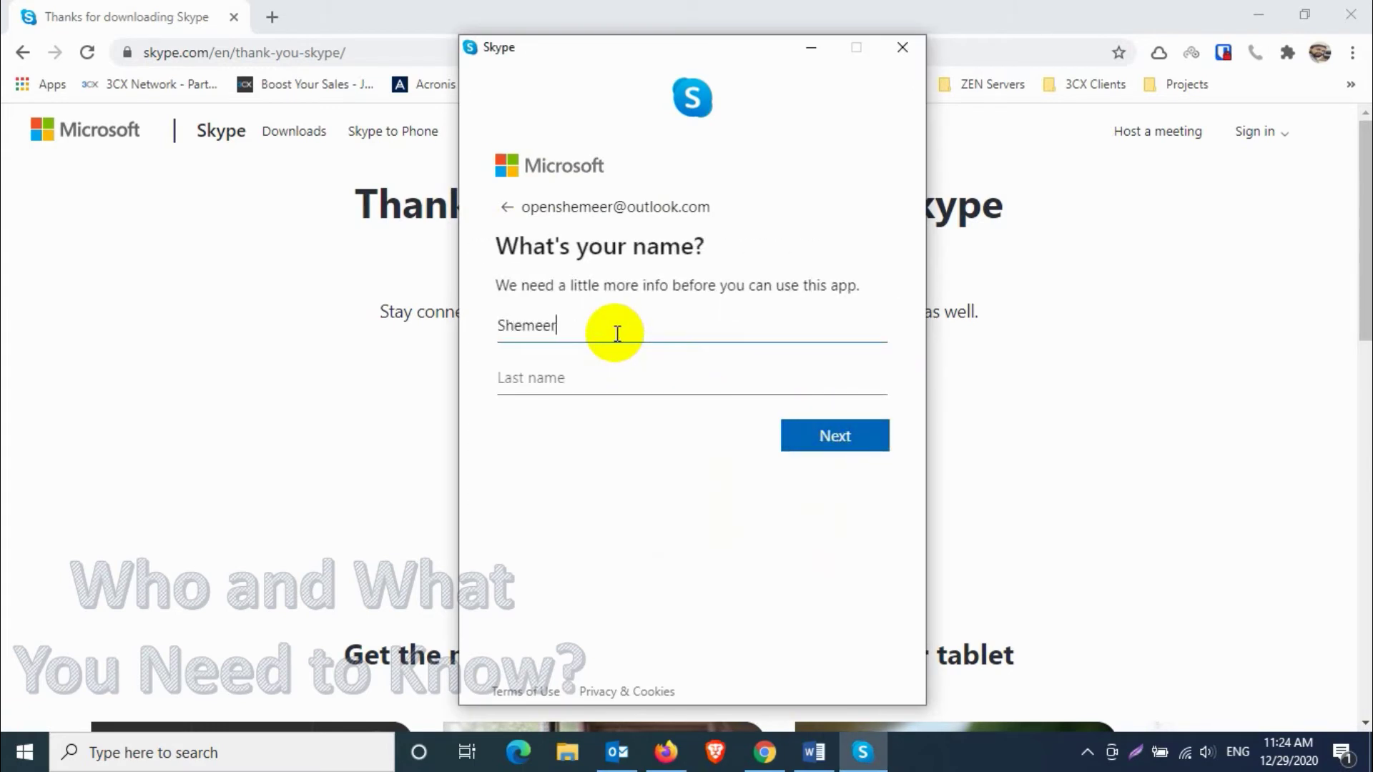
key(Tab)
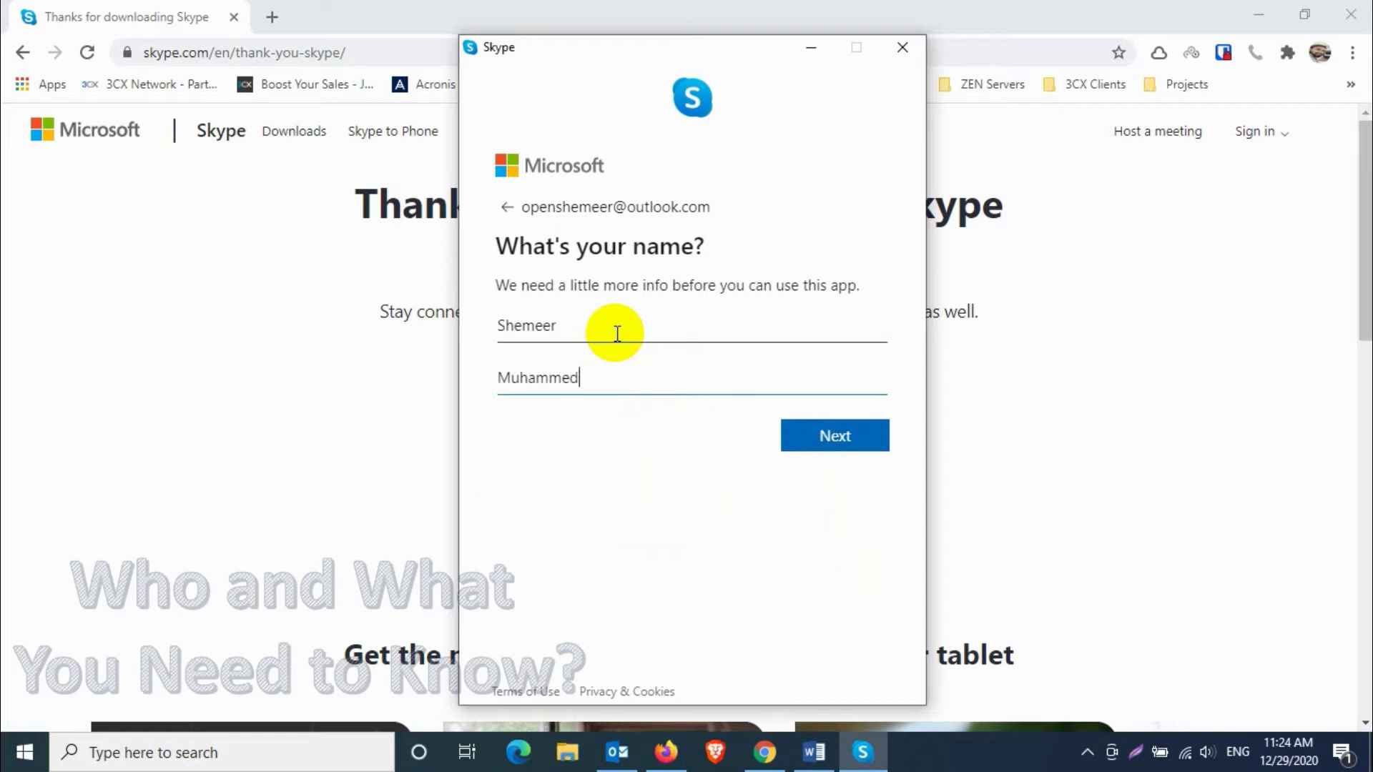
click(834, 428)
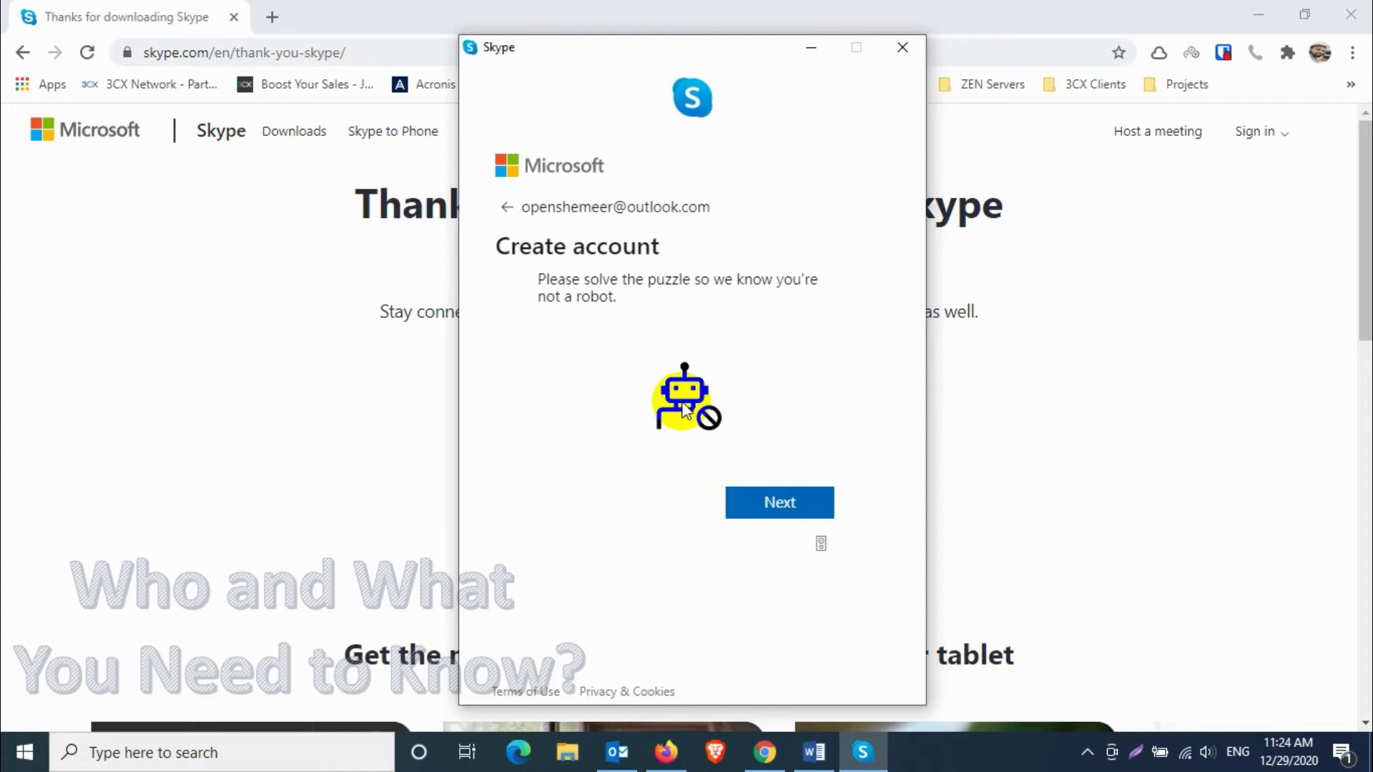
- Start the robot check and solve all four maze rounds
click(778, 512)
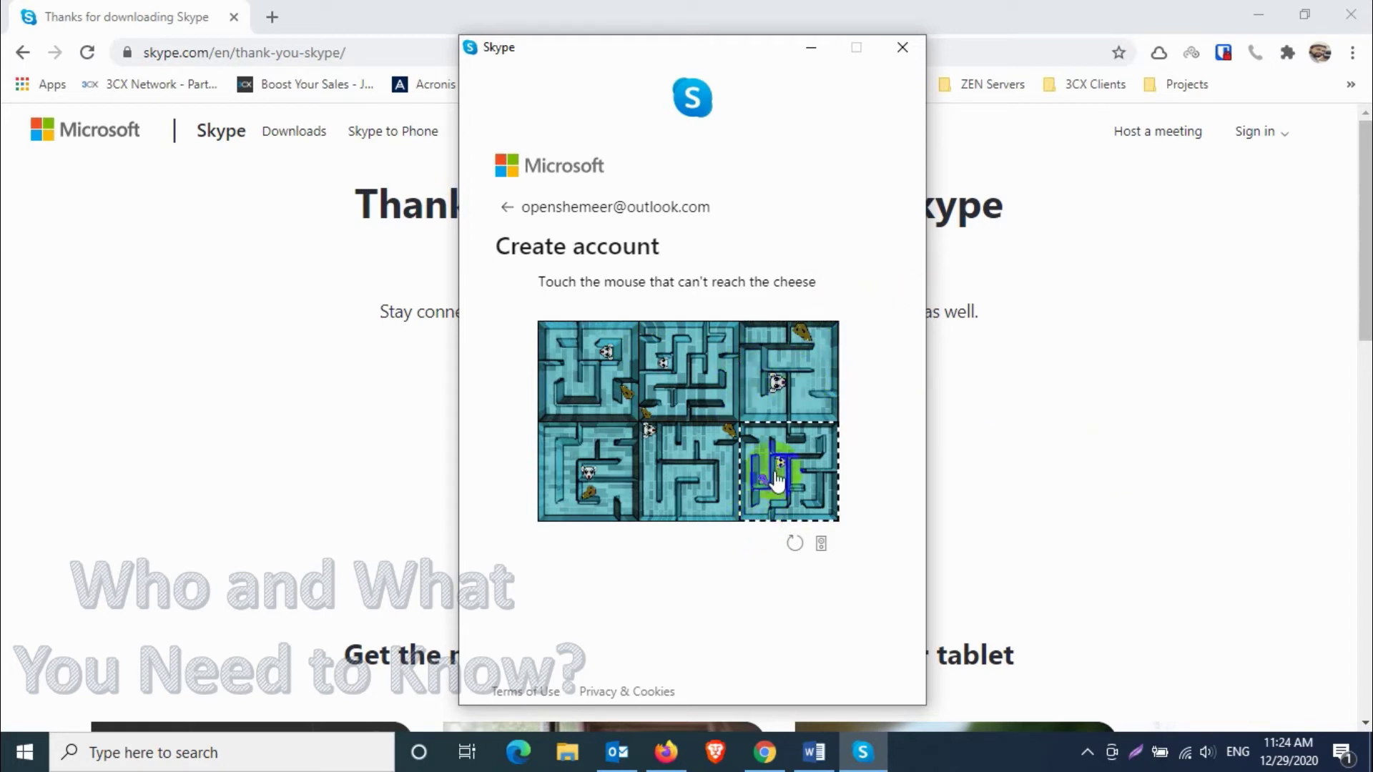
click(780, 382)
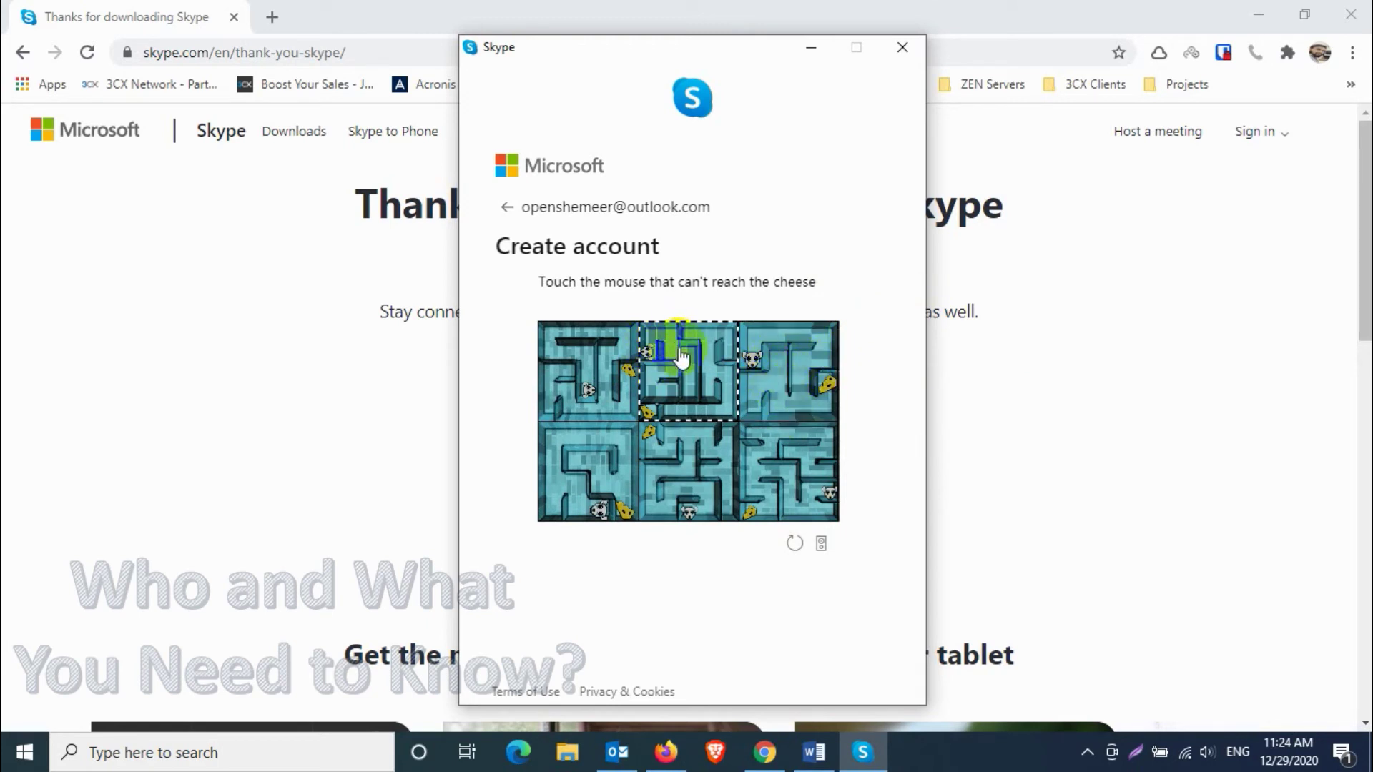
click(544, 516)
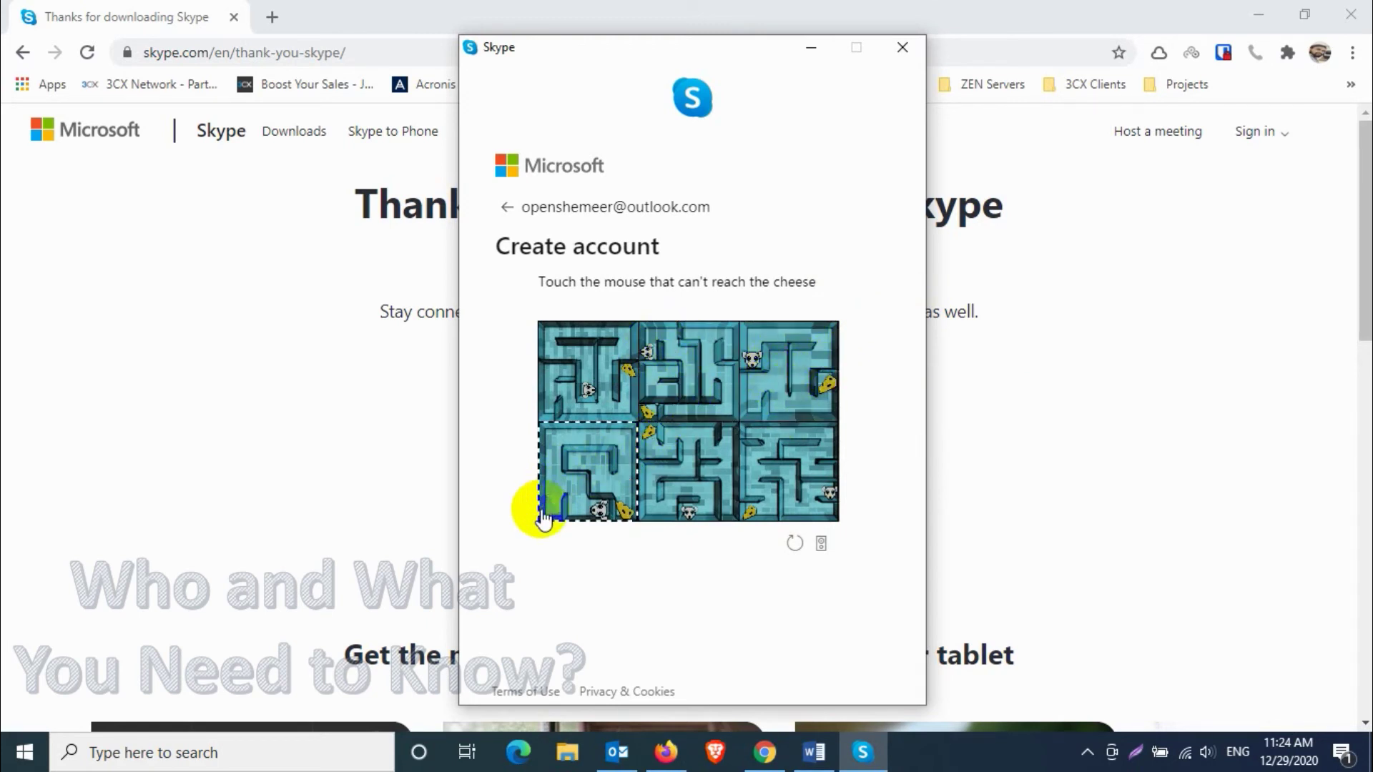
click(638, 361)
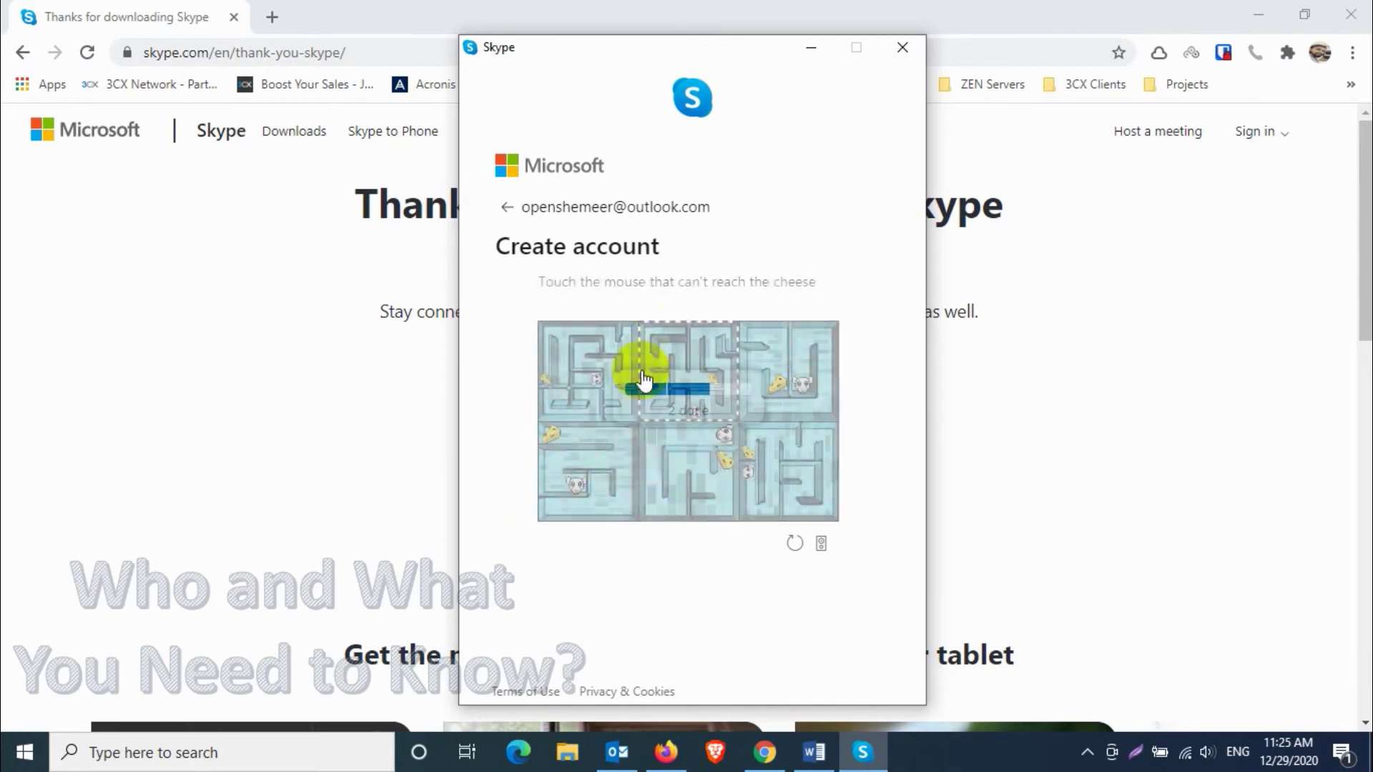
click(599, 382)
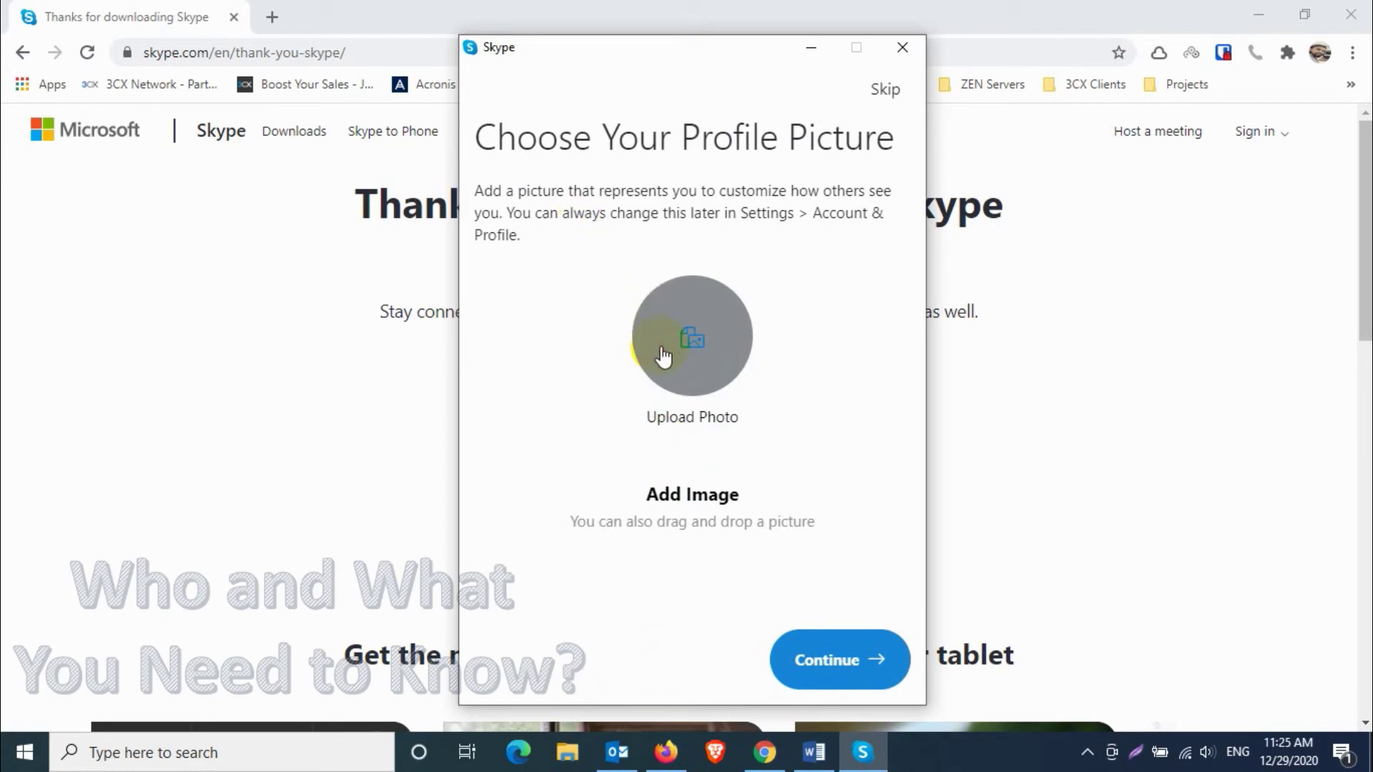
- Try a photo from Downloads as profile picture, dismiss the format error, and continue without one
click(656, 345)
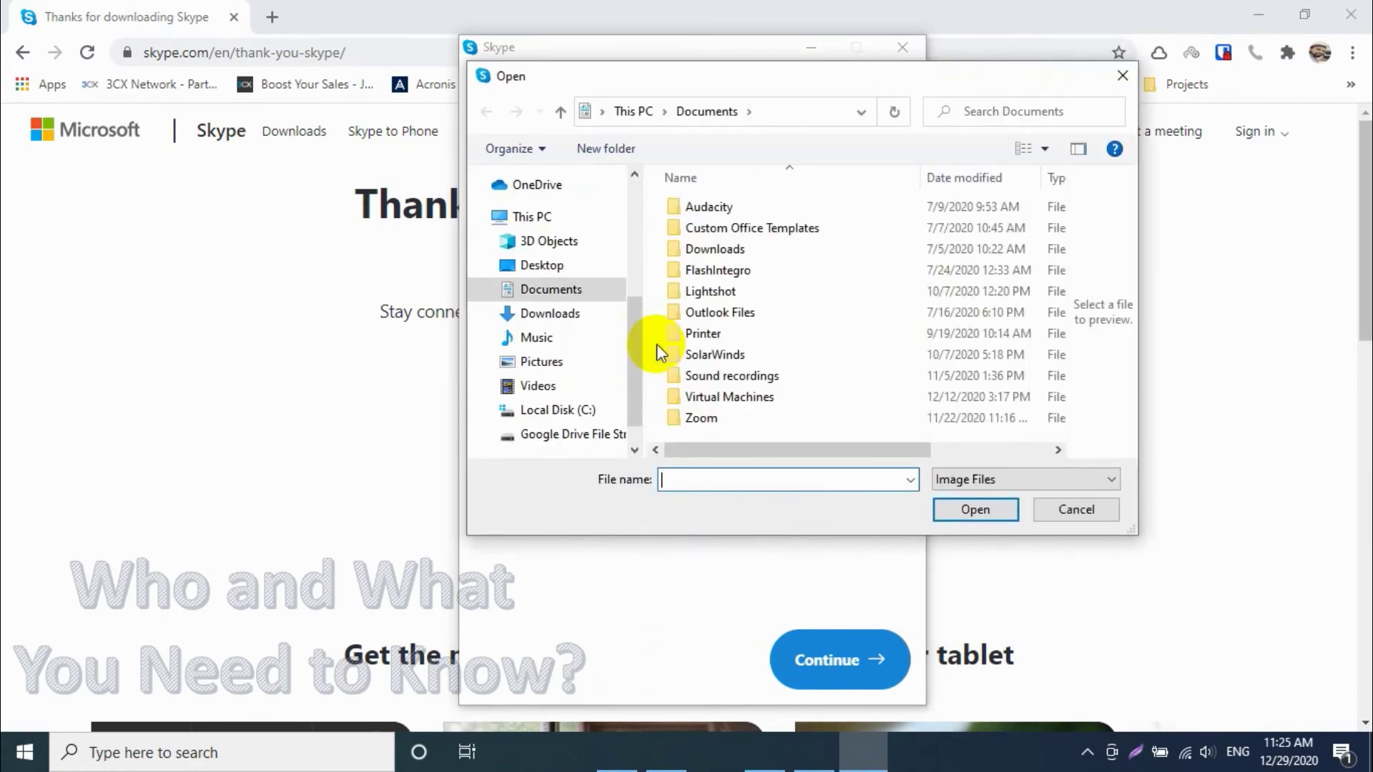
click(565, 314)
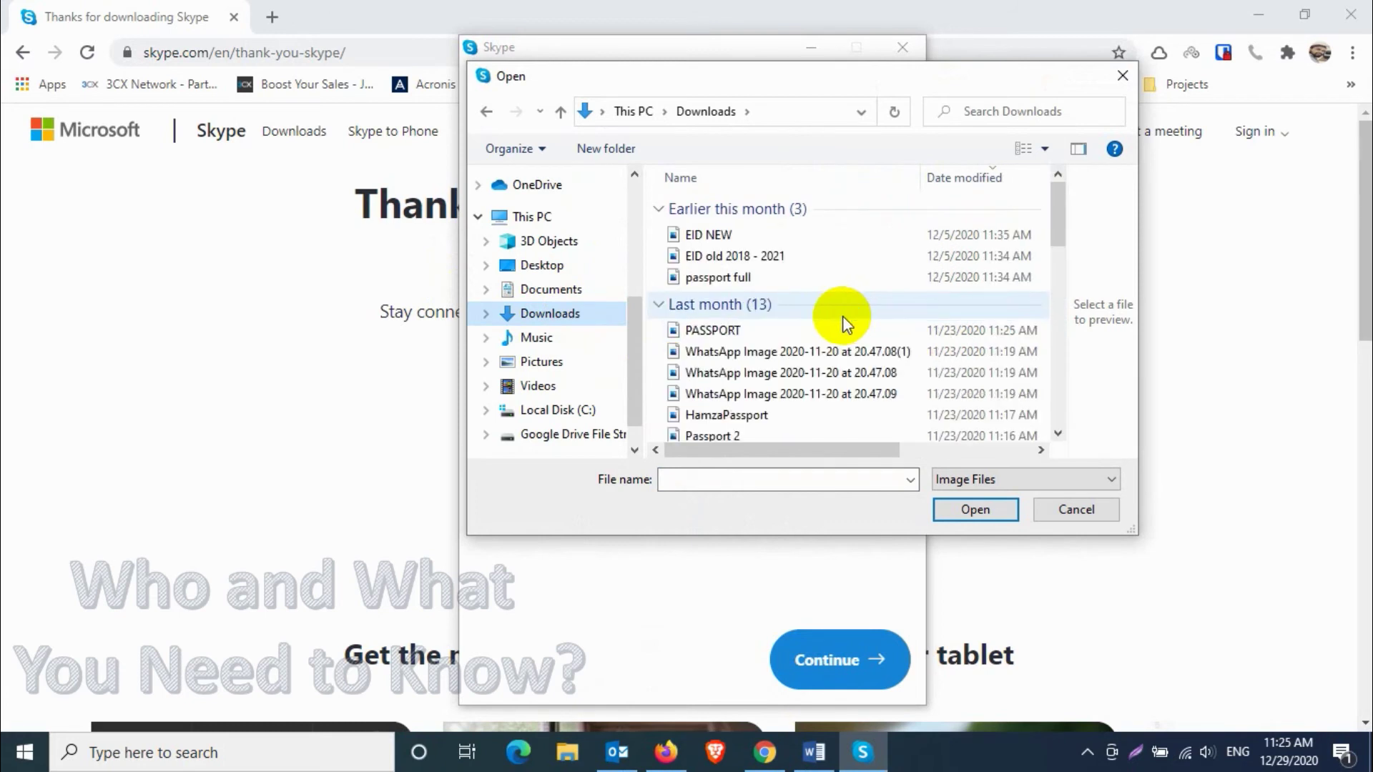
scroll(844, 322, down, 3)
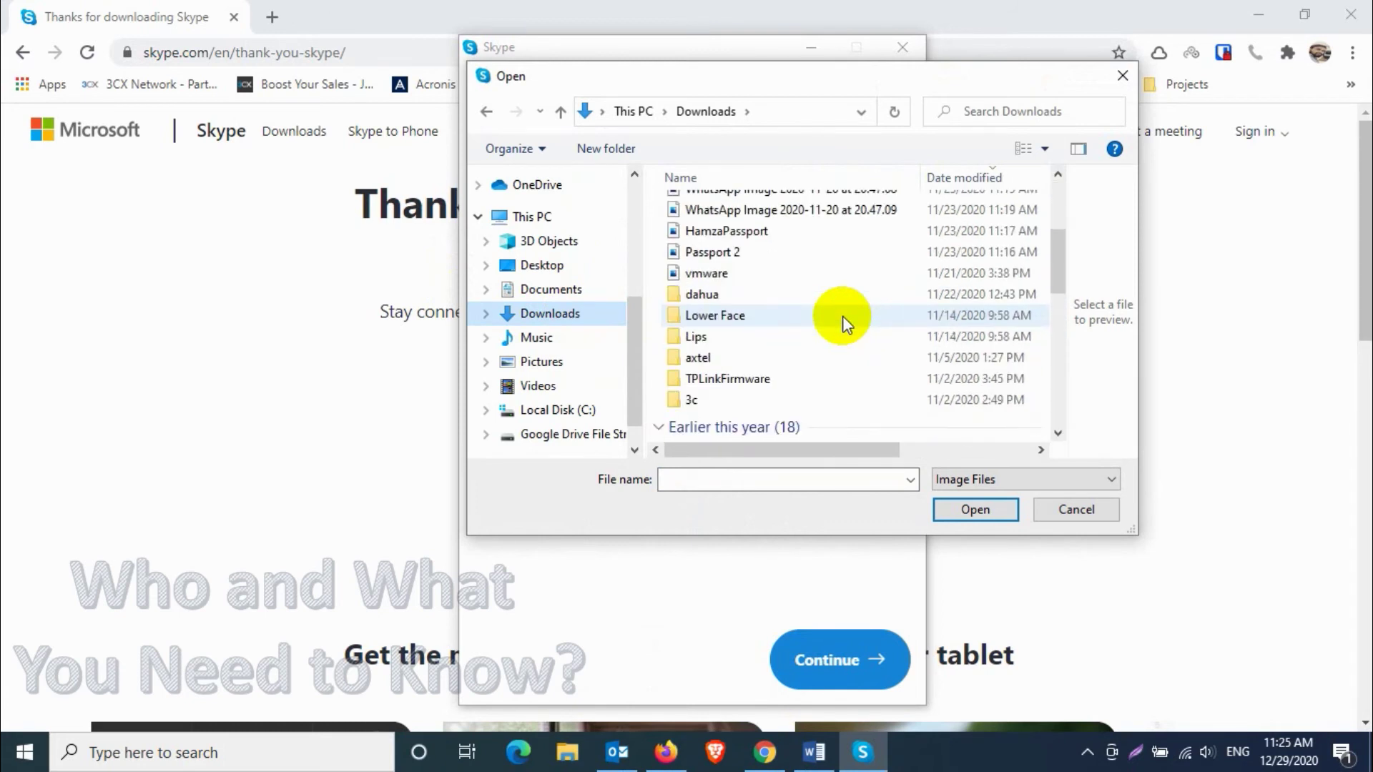
scroll(843, 318, down, 3)
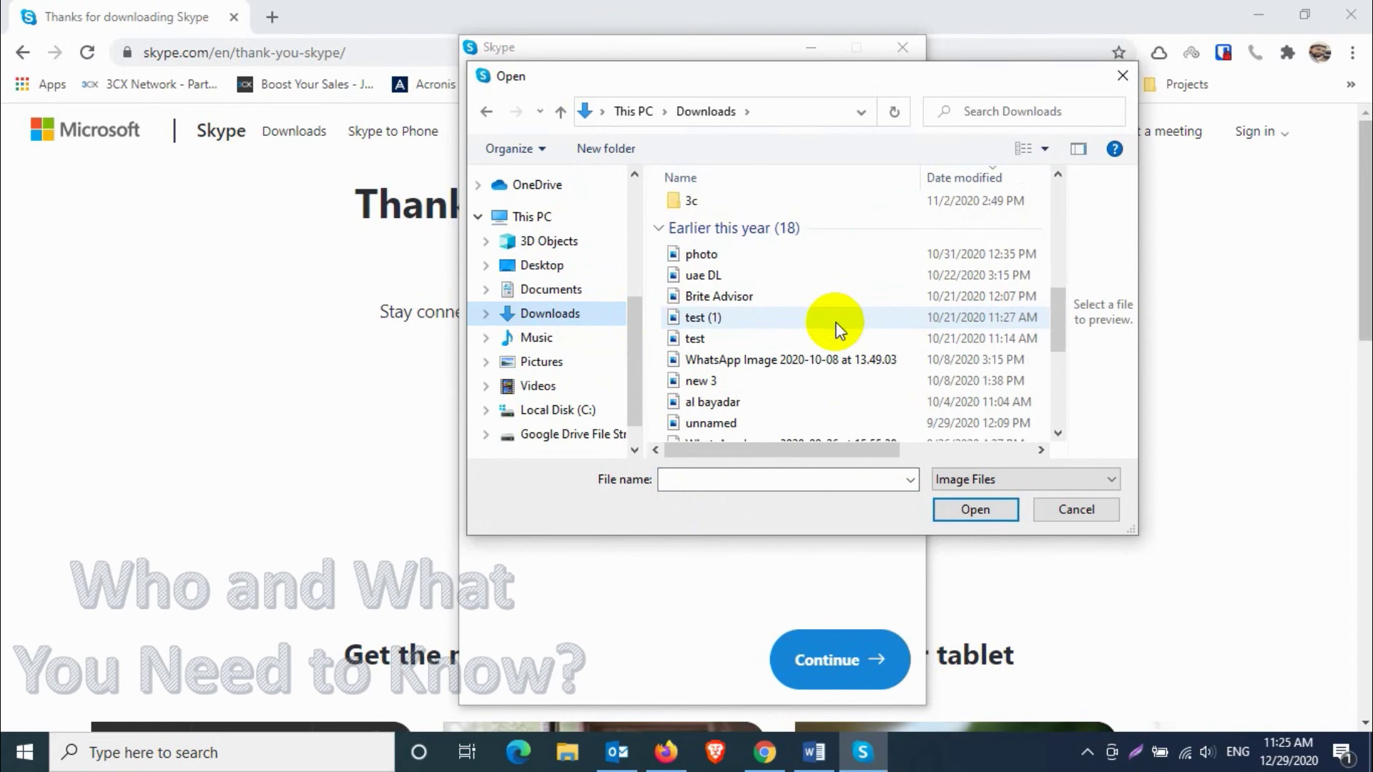
double_click(697, 257)
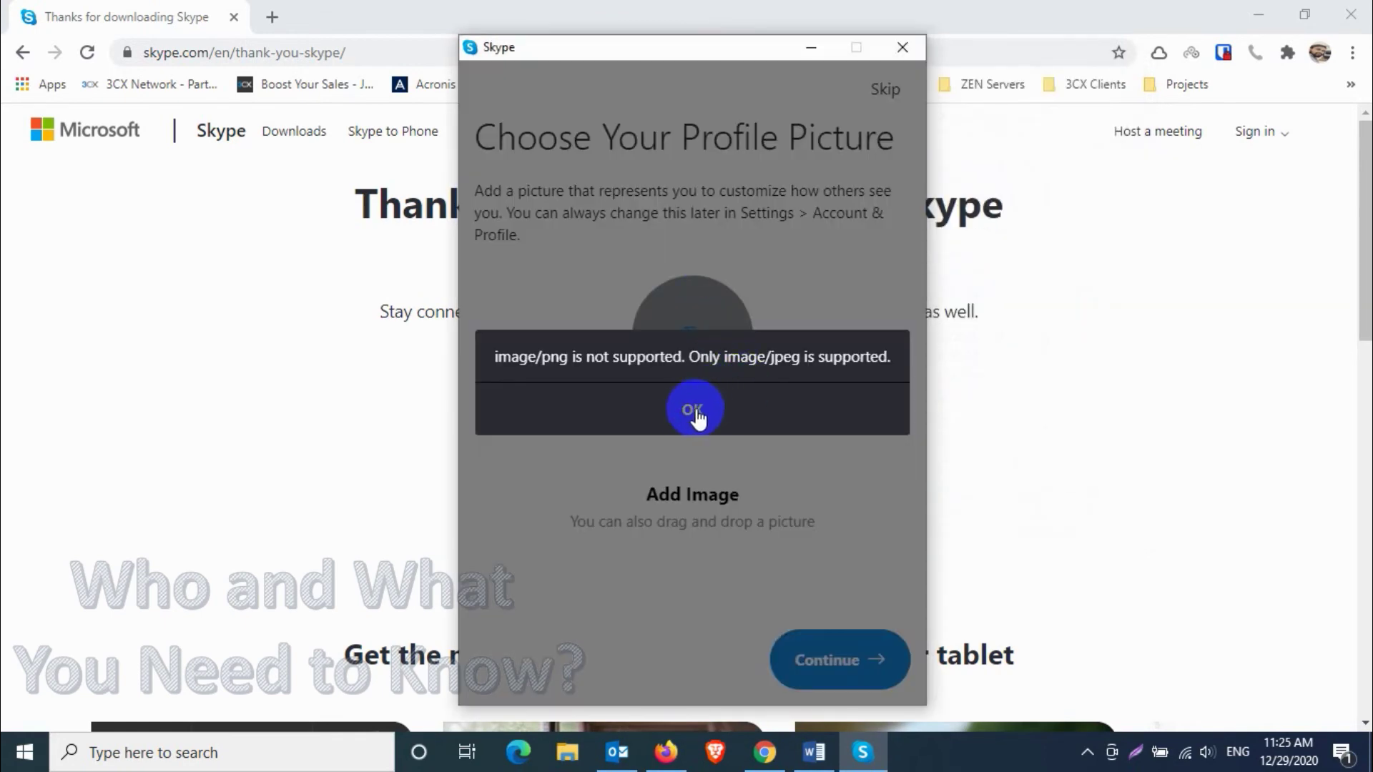
click(694, 410)
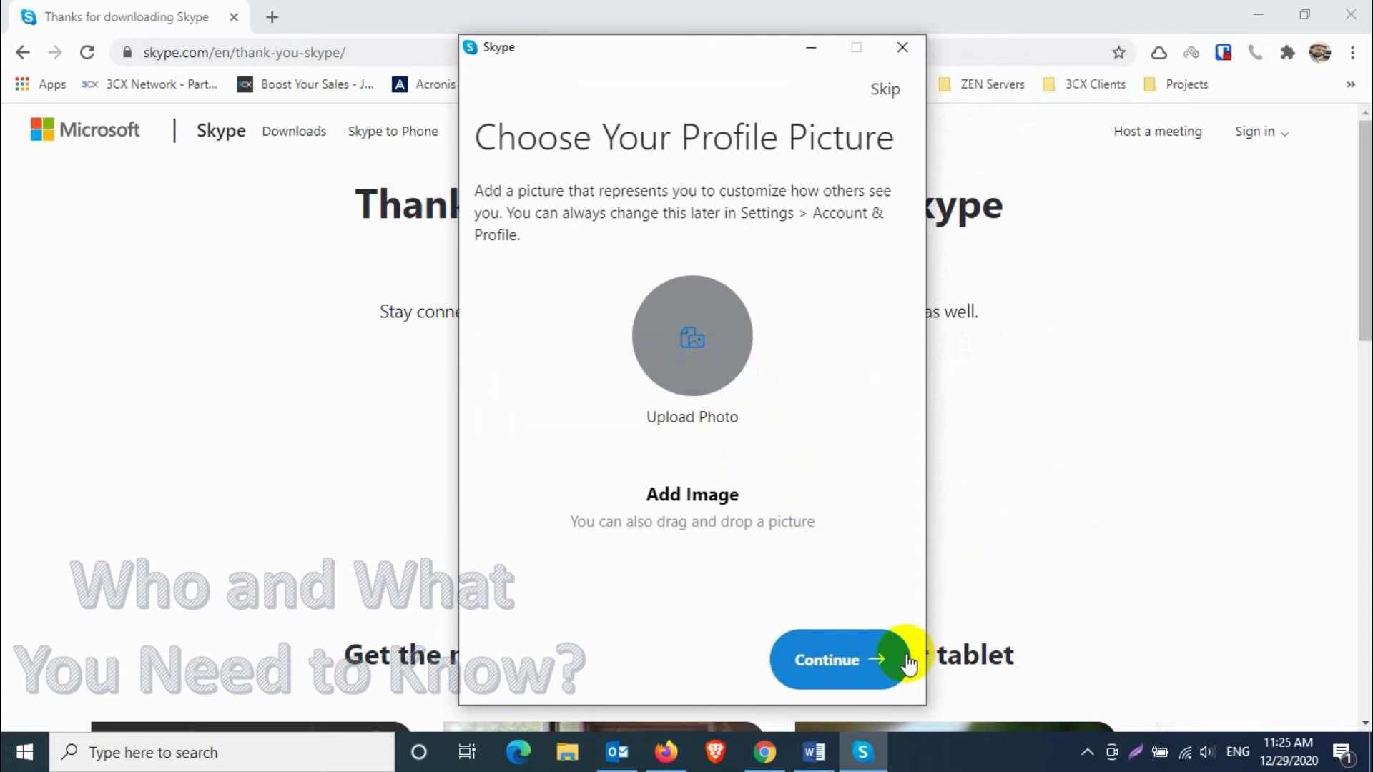
click(836, 659)
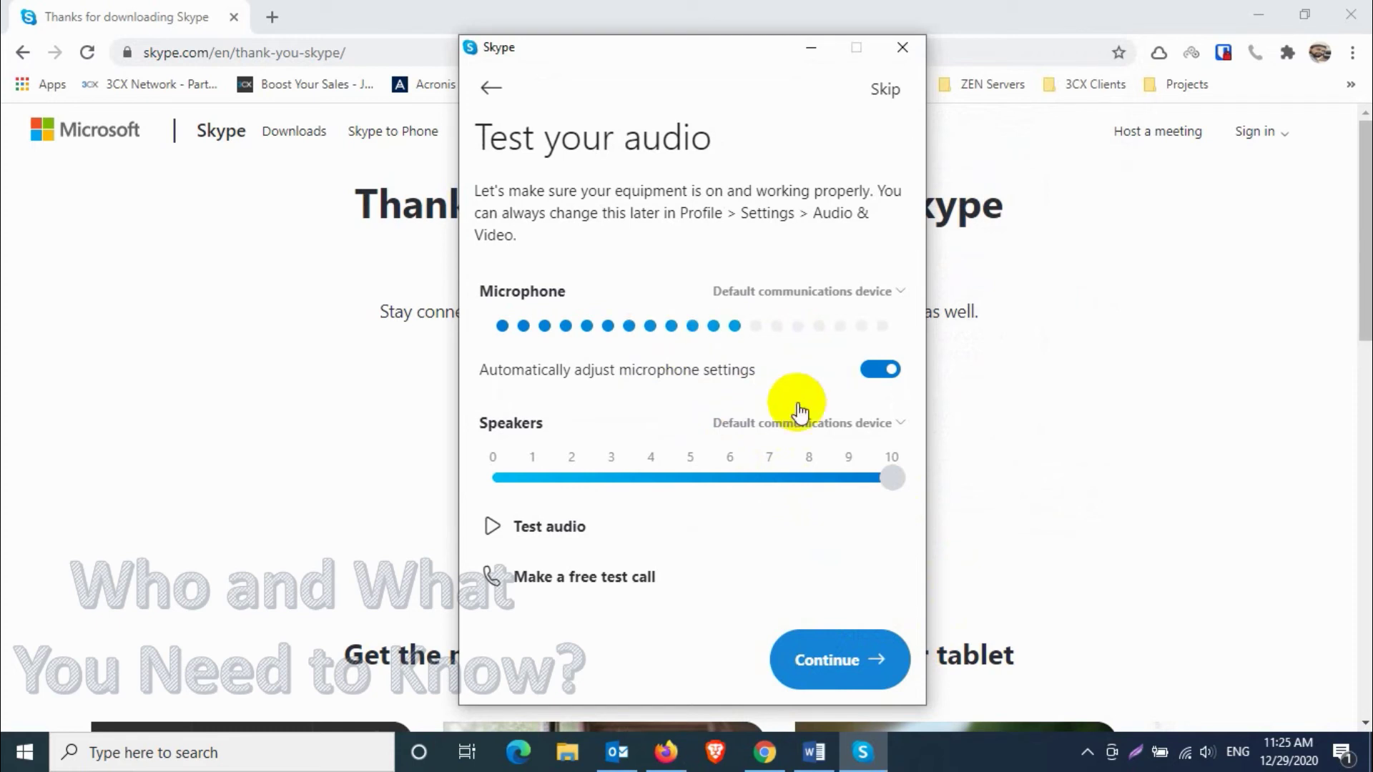
- Play and stop the speaker test sound, then finish the audio check
click(492, 527)
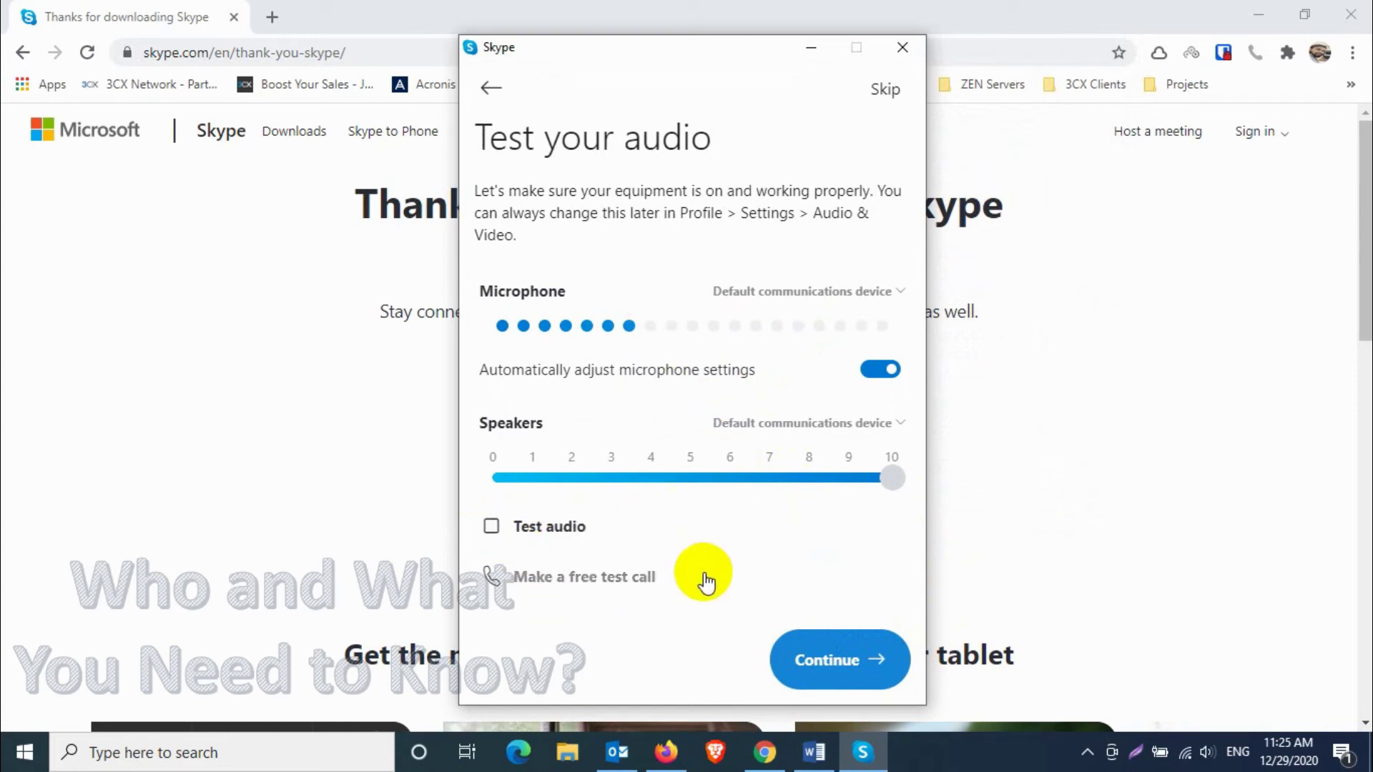
click(495, 532)
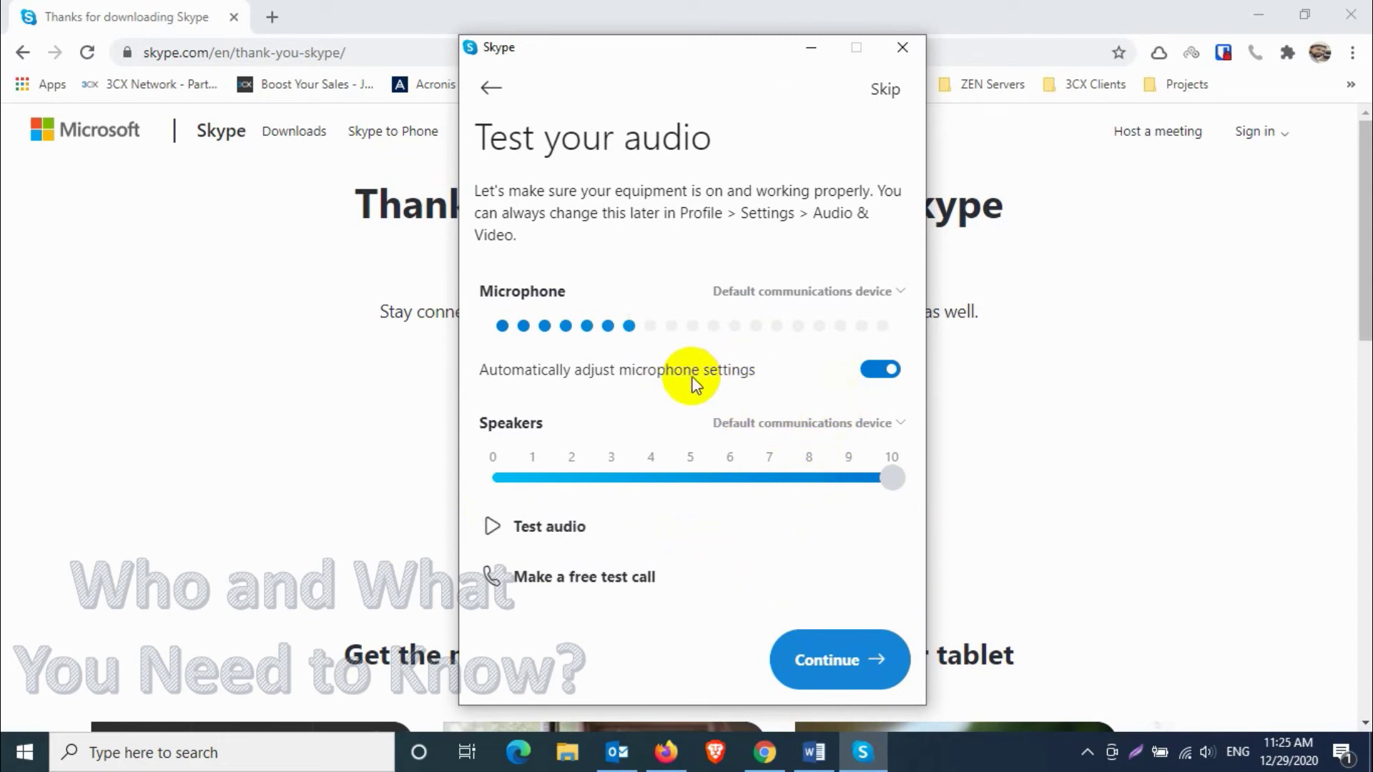
click(865, 676)
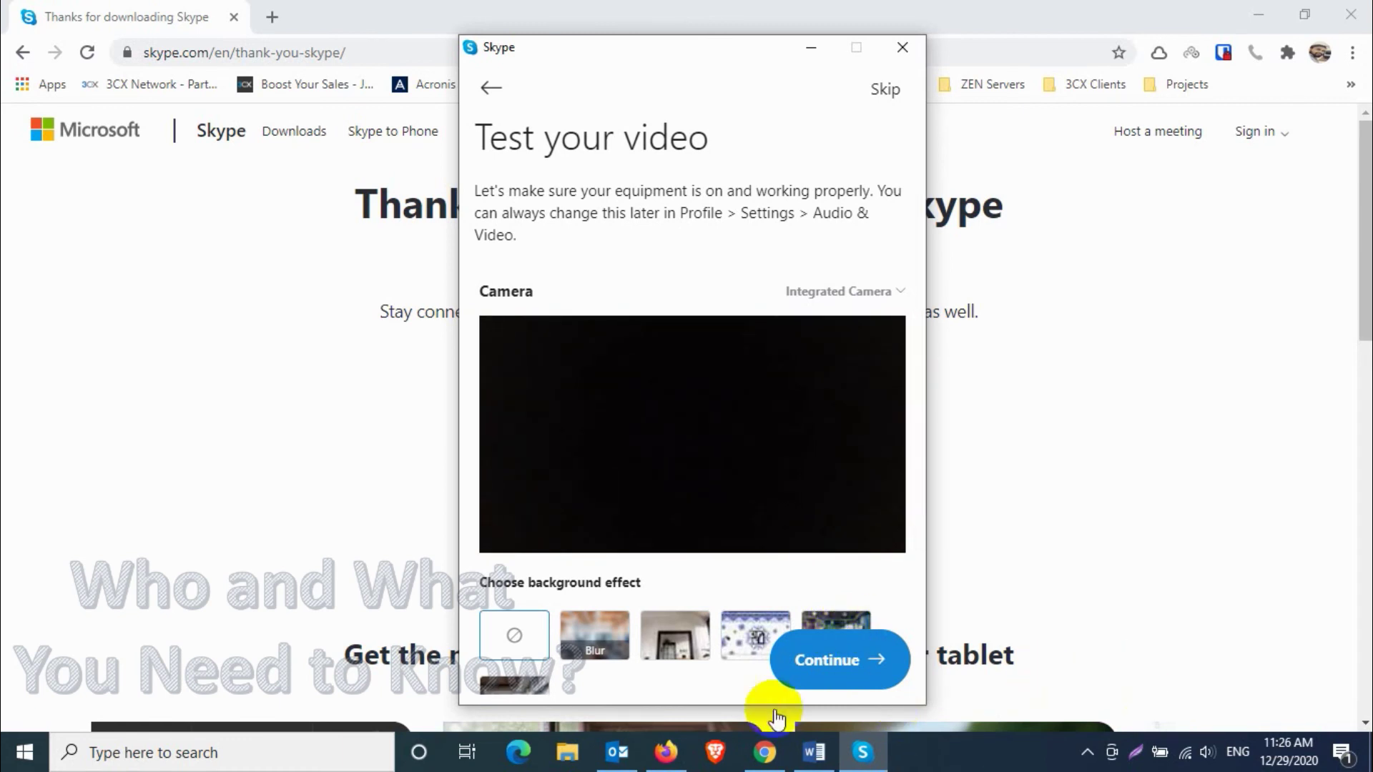
- Try the Blur background effect, switch back to None, and finish the video check
scroll(564, 396, down, 3)
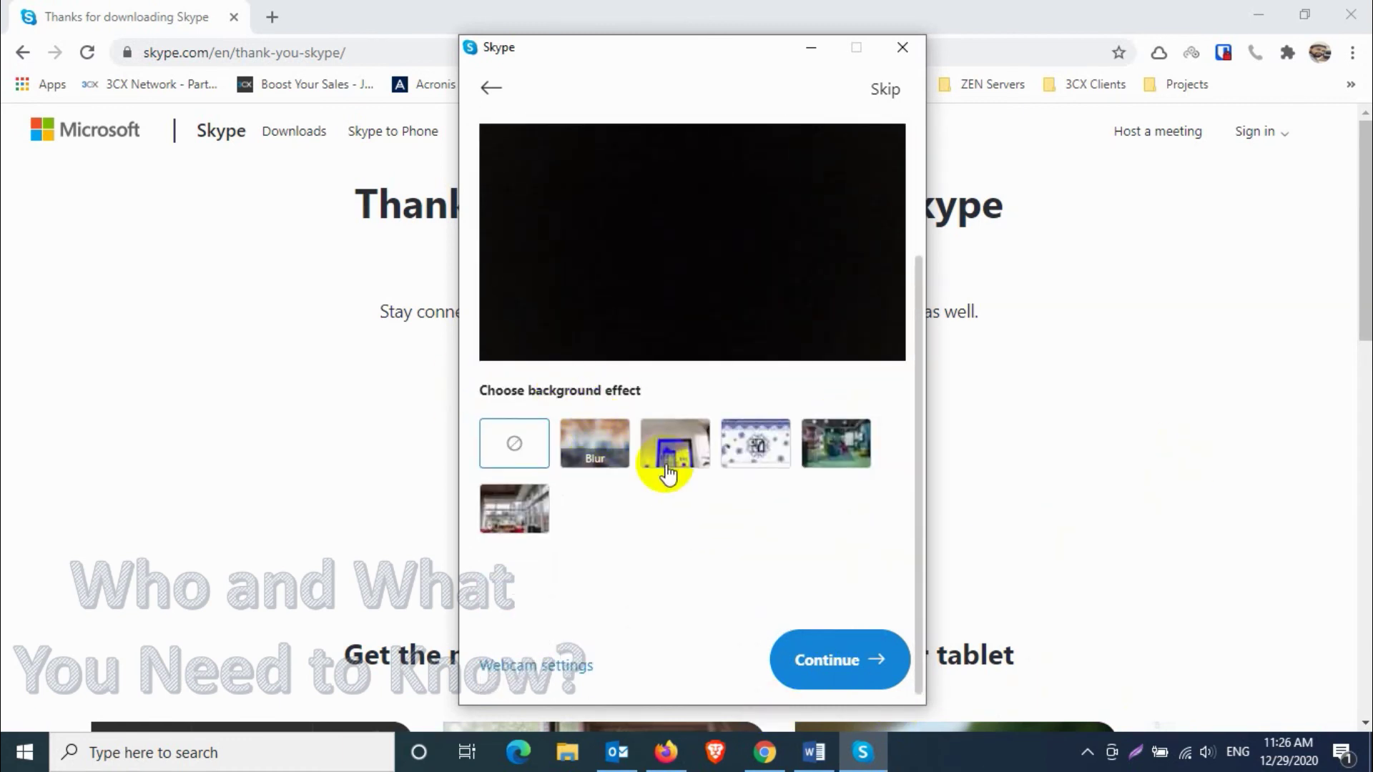
click(613, 449)
scroll(671, 435, up, 3)
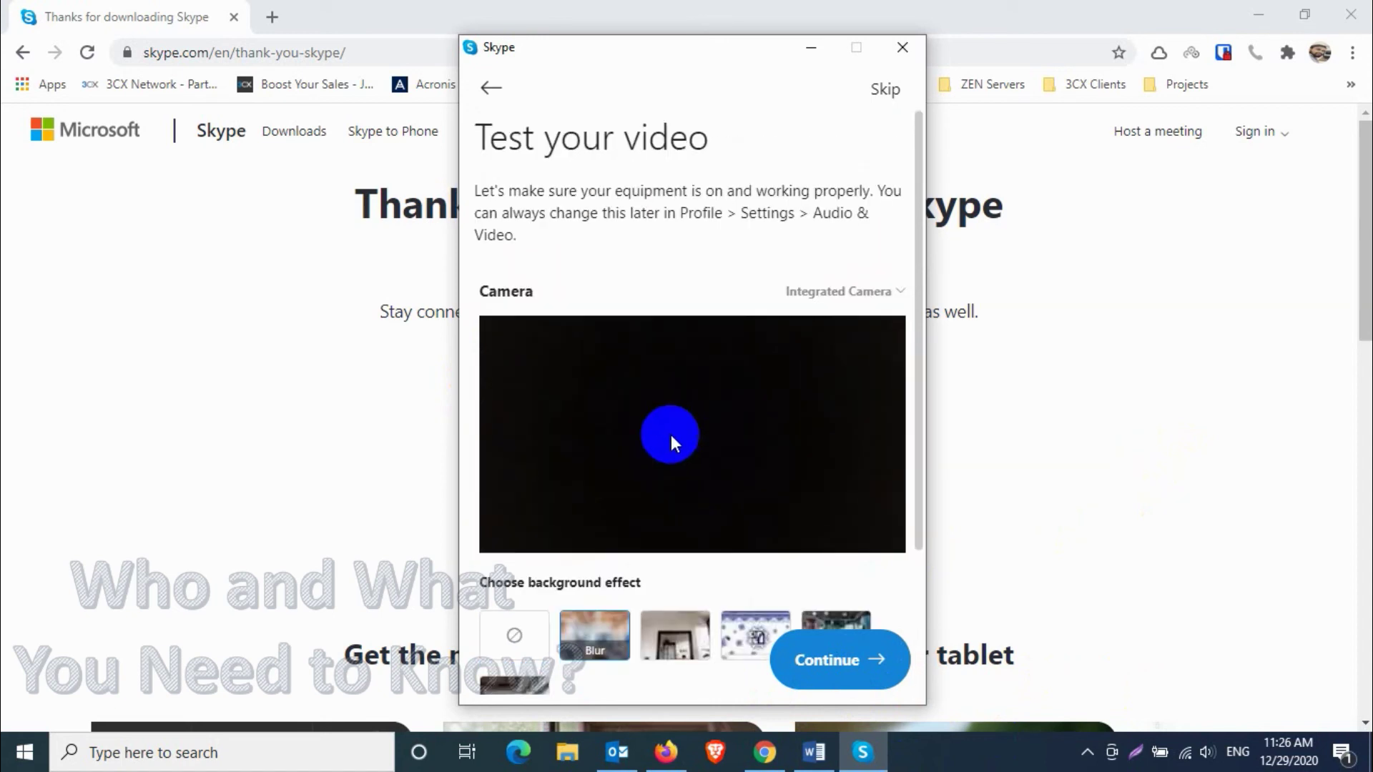
scroll(667, 429, down, 3)
click(530, 438)
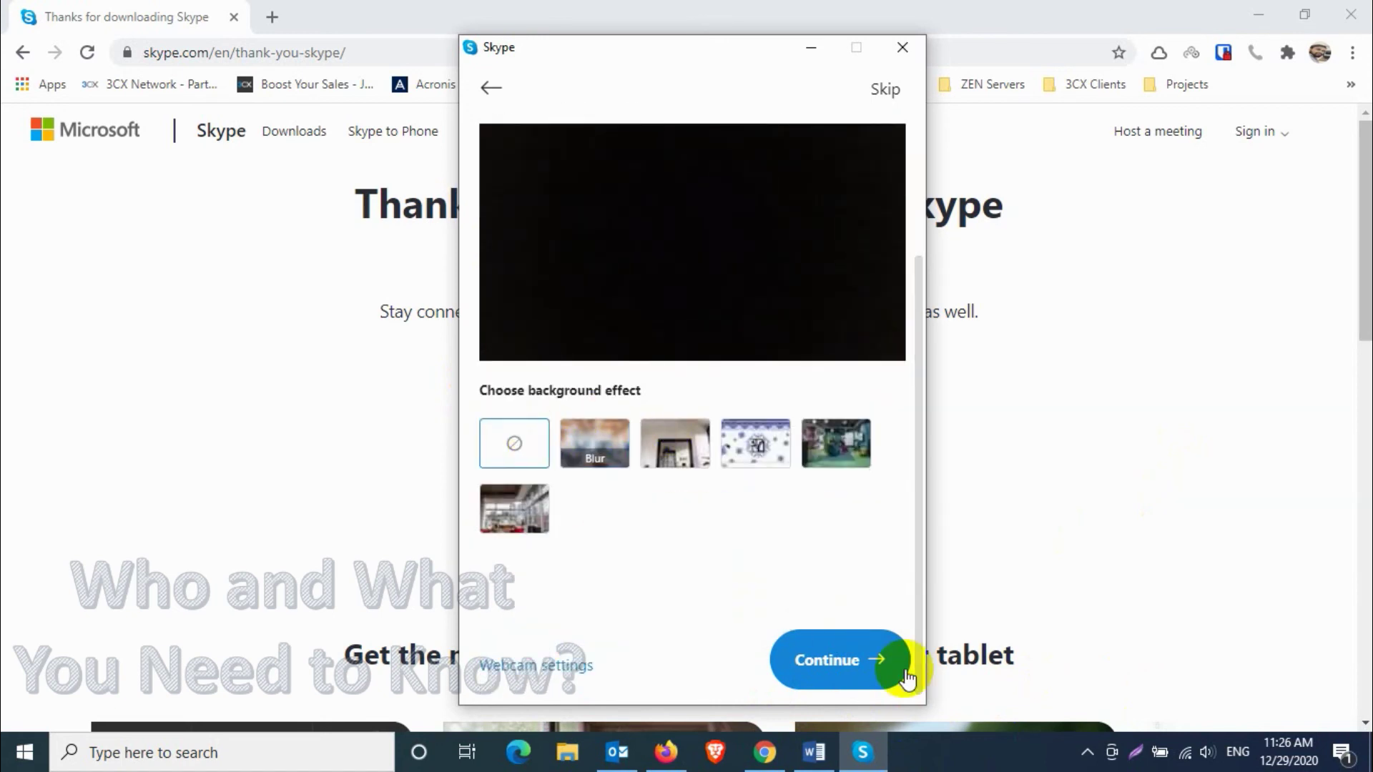
click(867, 656)
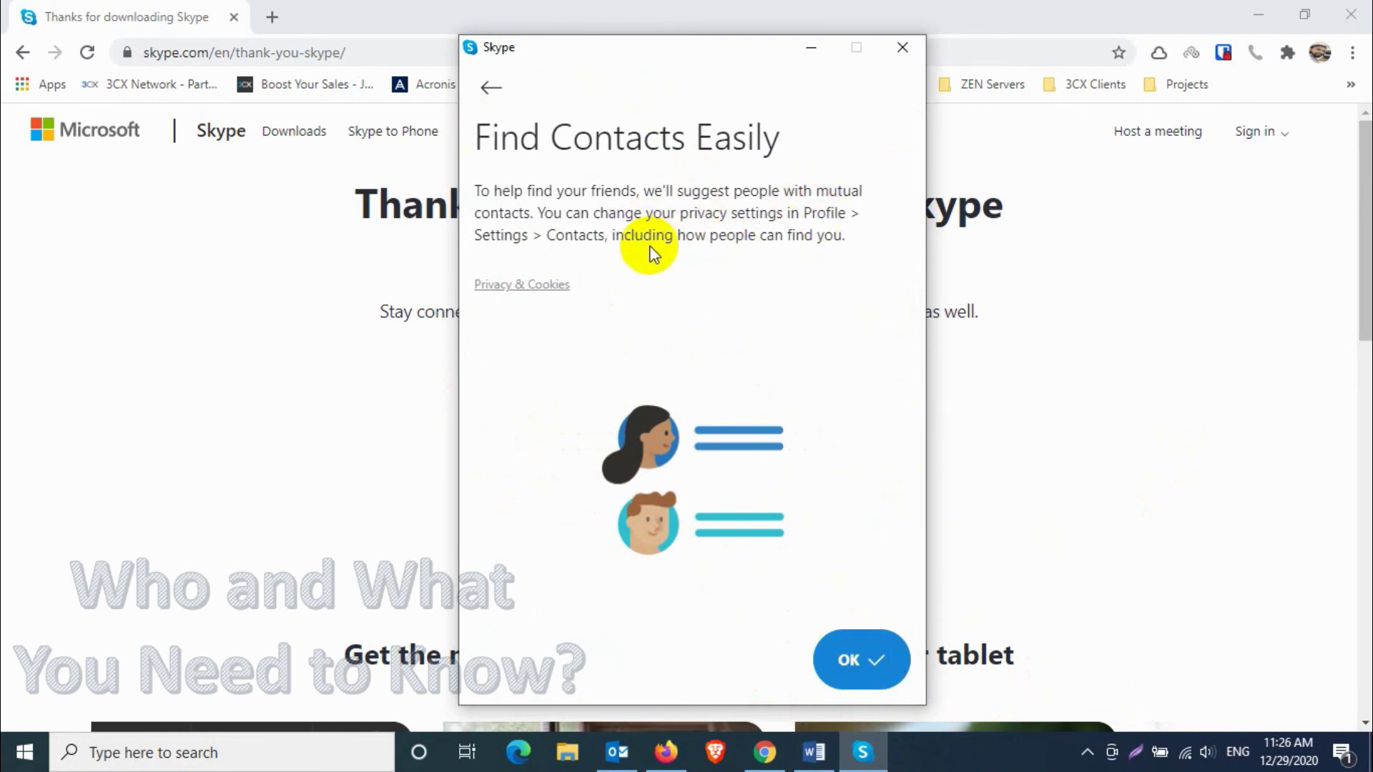
- Acknowledge Find Contacts Easily and maximize the Skype window
click(877, 669)
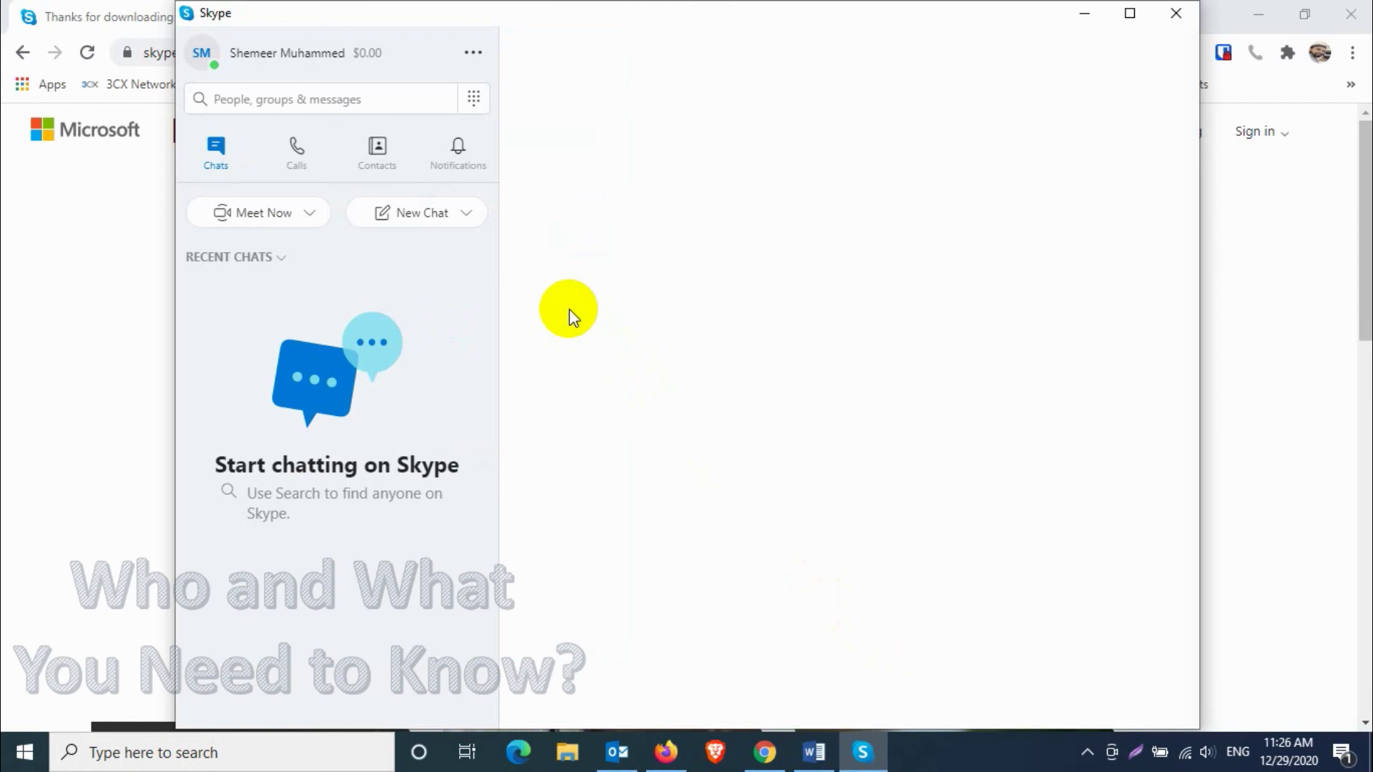
click(1121, 23)
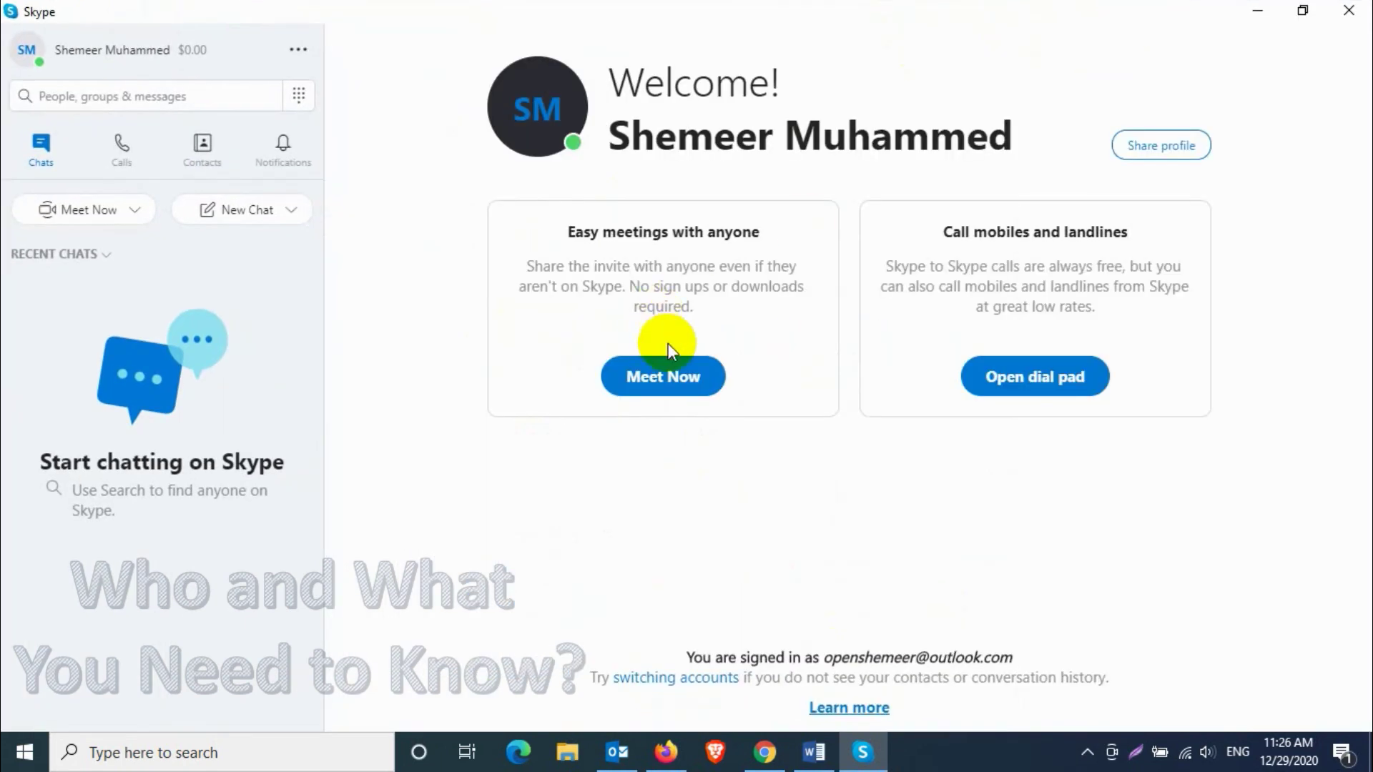